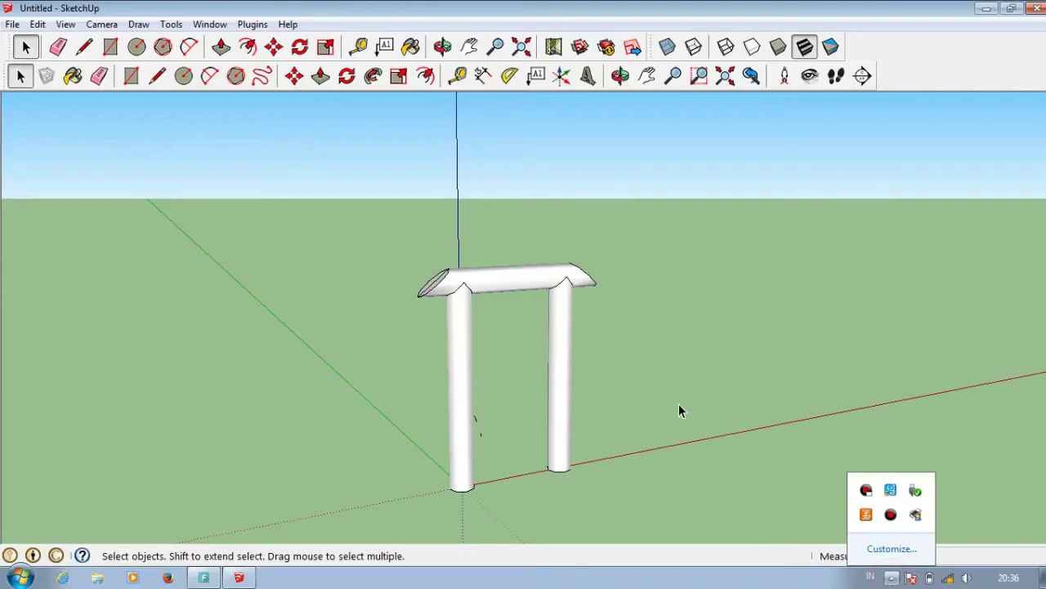
# - Start a new empty model, discarding changes to the old gate
pyautogui.moveTo(606, 344)
pyautogui.mouseDown(button='middle')
pyautogui.moveTo(727, 381)
pyautogui.moveTo(397, 350)
pyautogui.moveTo(532, 367)
pyautogui.moveTo(479, 367)
pyautogui.moveTo(509, 341)
pyautogui.moveTo(491, 344)
pyautogui.moveTo(702, 292)
pyautogui.moveTo(653, 451)
pyautogui.moveTo(692, 390)
pyautogui.moveTo(395, 361)
pyautogui.moveTo(600, 362)
pyautogui.moveTo(442, 306)
pyautogui.moveTo(500, 404)
pyautogui.moveTo(434, 380)
pyautogui.moveTo(451, 374)
pyautogui.moveTo(383, 398)
pyautogui.moveTo(626, 367)
pyautogui.moveTo(631, 386)
pyautogui.moveTo(851, 374)
pyautogui.mouseUp(button='middle')
pyautogui.scroll(1, 359, 380)
pyautogui.scroll(-2, 687, 331)
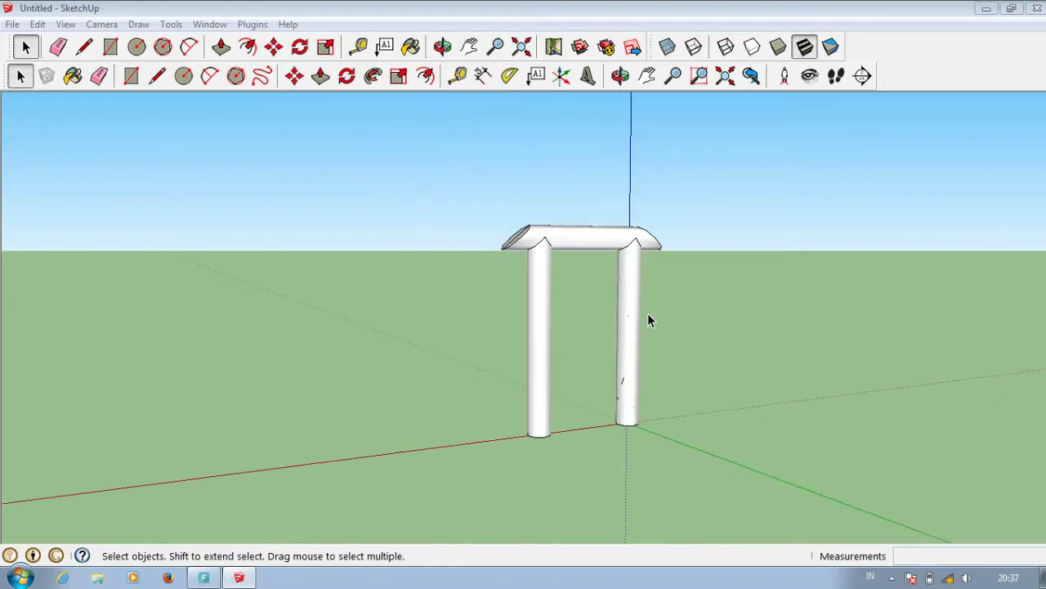
pyautogui.scroll(2, 643, 329)
pyautogui.moveTo(638, 339)
pyautogui.mouseDown(button='middle')
pyautogui.moveTo(603, 362)
pyautogui.moveTo(823, 337)
pyautogui.moveTo(575, 369)
pyautogui.mouseUp(button='middle')
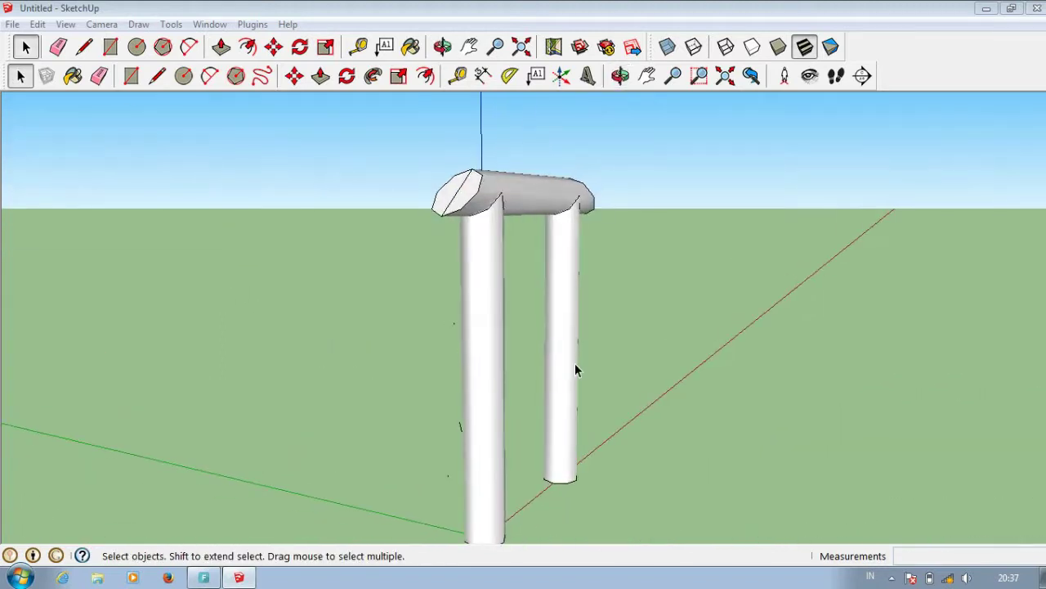
pyautogui.click(12, 24)
pyautogui.click(33, 99)
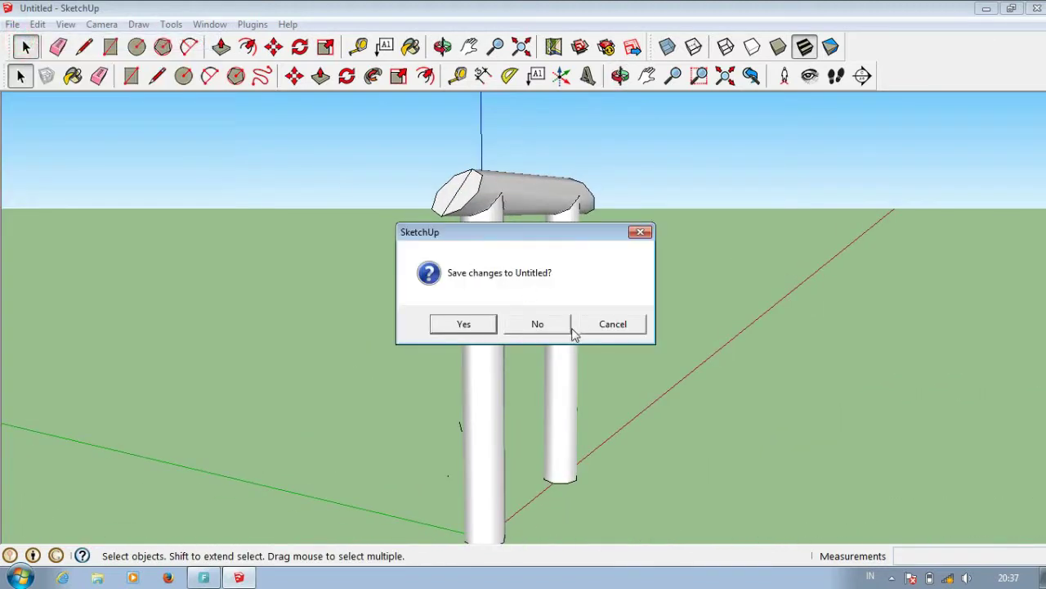
pyautogui.click(539, 321)
# - Draw an 8-sided circle about 0.15 m in radius at the origin
pyautogui.moveTo(349, 292)
pyautogui.mouseDown(button='middle')
pyautogui.moveTo(491, 319)
pyautogui.moveTo(227, 185)
pyautogui.mouseUp(button='middle')
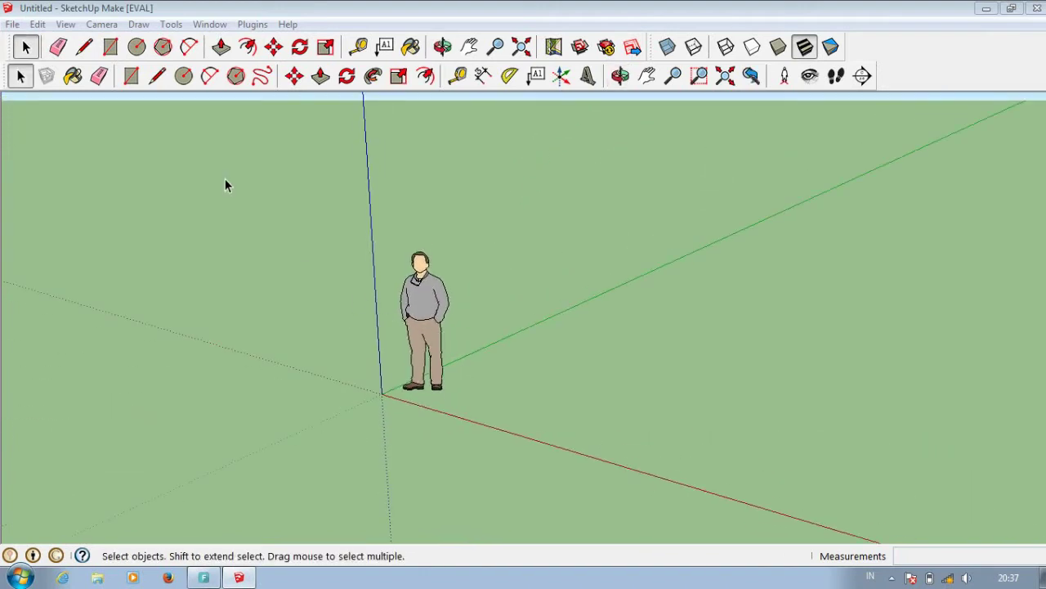
pyautogui.click(138, 48)
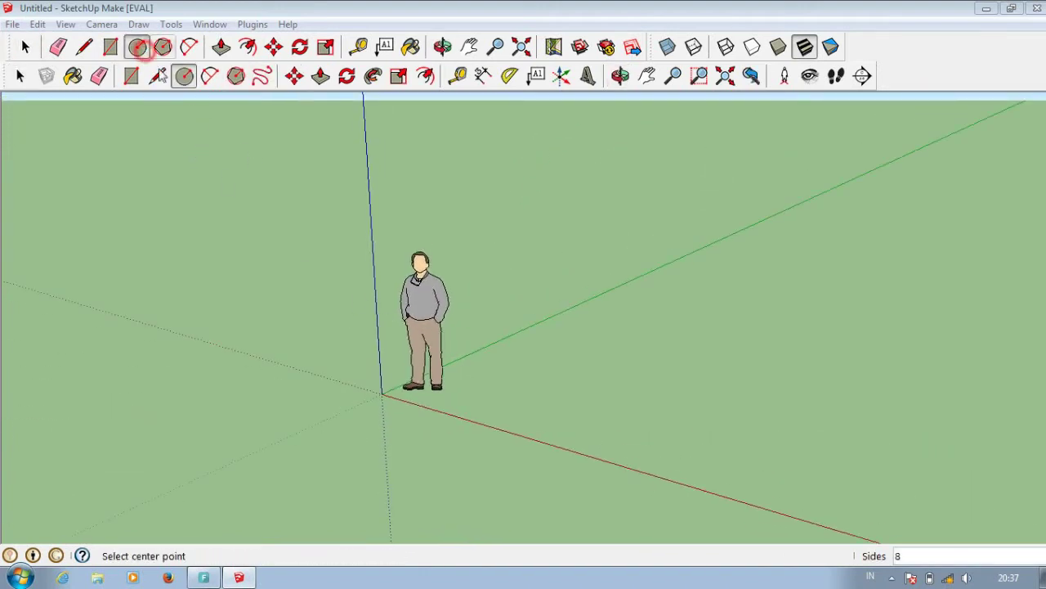
pyautogui.scroll(1, 380, 336)
pyautogui.scroll(2, 376, 397)
pyautogui.scroll(1, 378, 409)
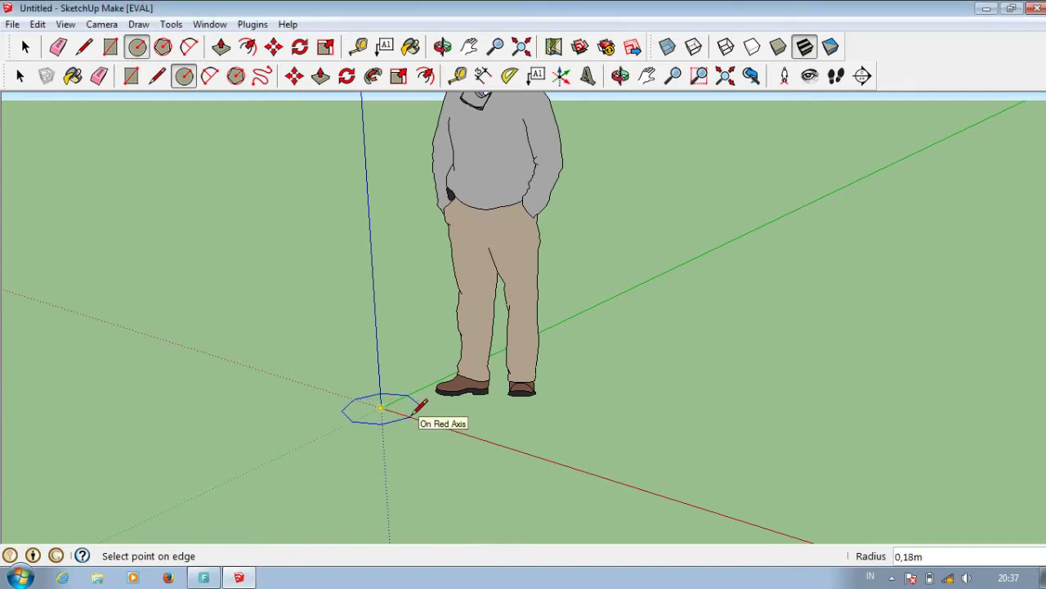
pyautogui.scroll(1, 416, 411)
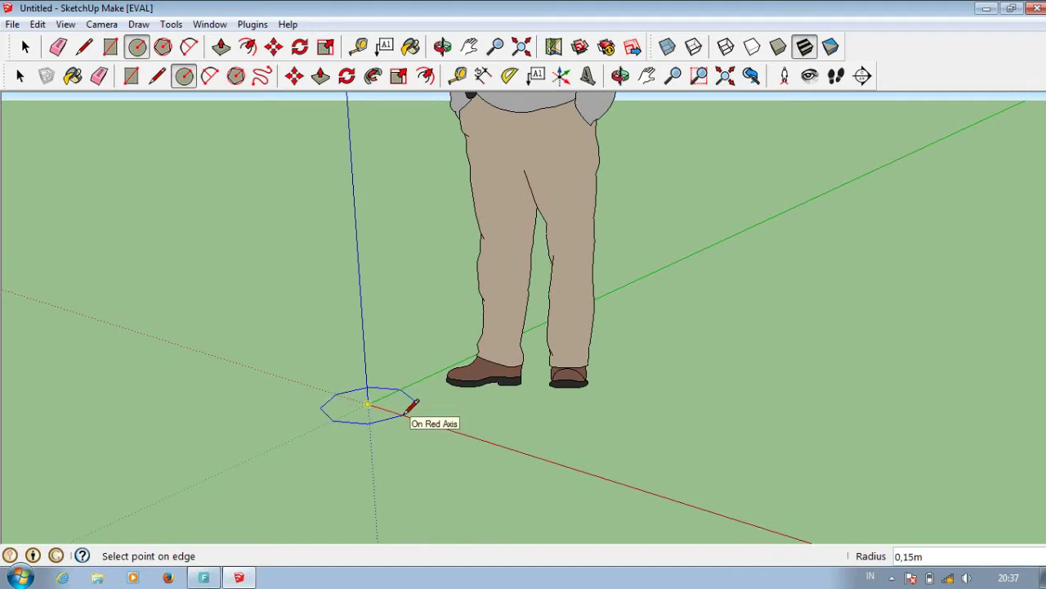
pyautogui.click(411, 407)
# - Pull the circle up into a 2.71 m tall cylinder
pyautogui.click(220, 47)
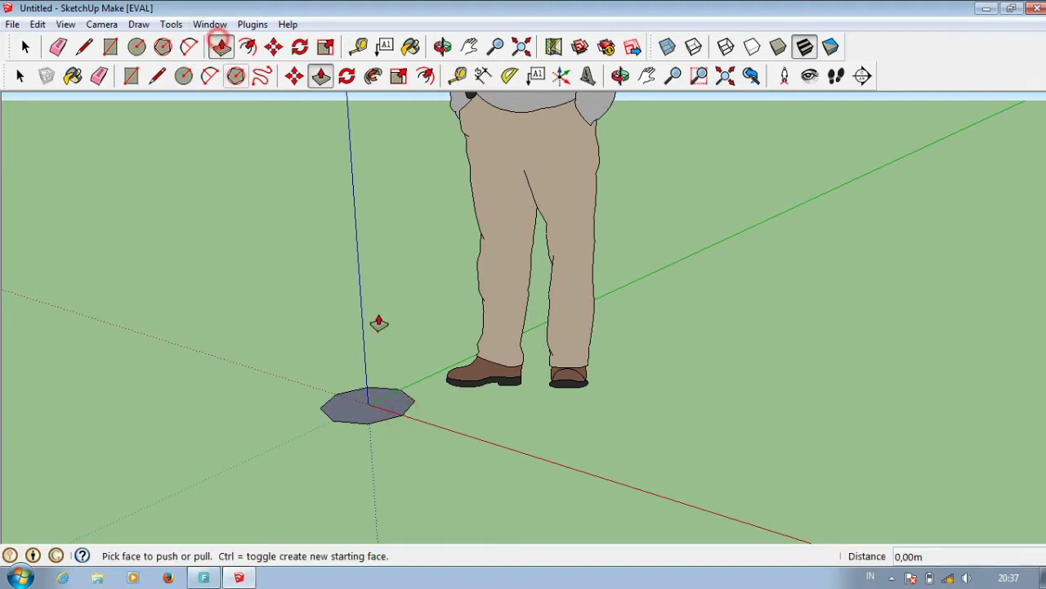
pyautogui.click(384, 414)
pyautogui.scroll(-3, 381, 413)
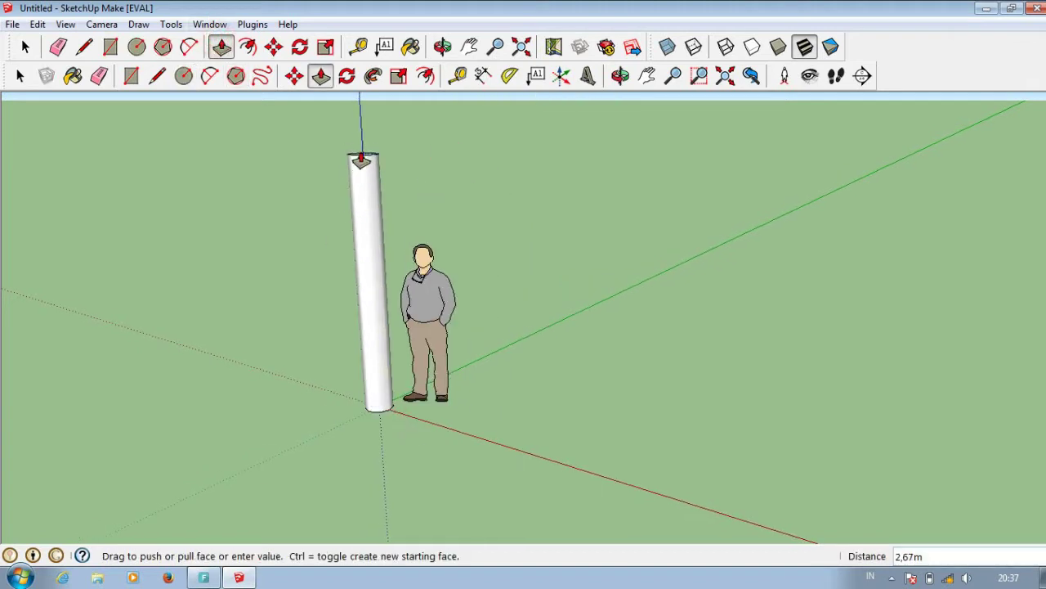
pyautogui.click(365, 154)
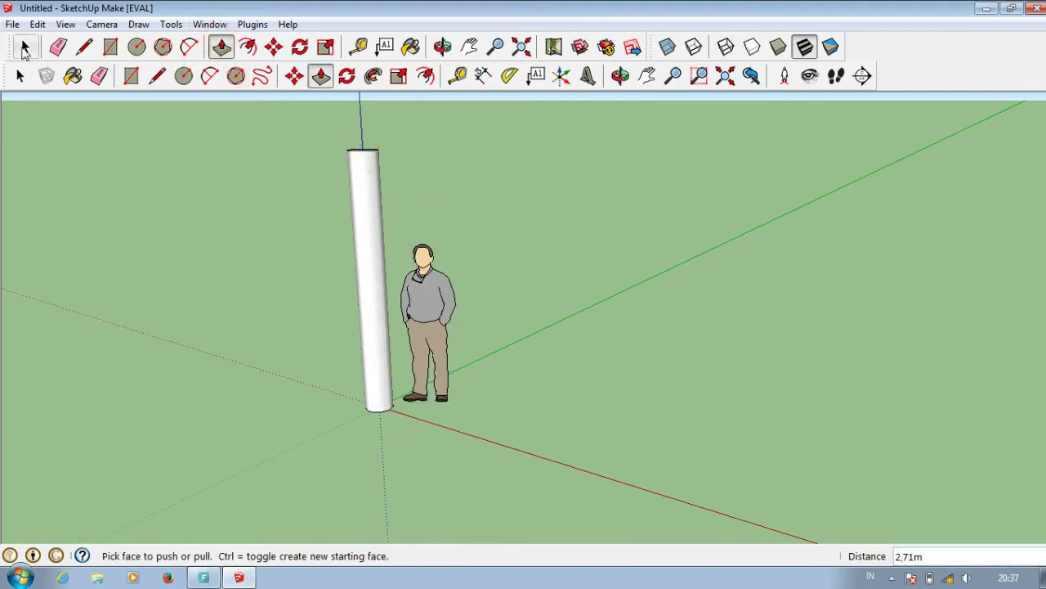
# - Select the cylinder and place a copy to its right along the red axis
pyautogui.click(24, 49)
pyautogui.tripleClick(352, 207)
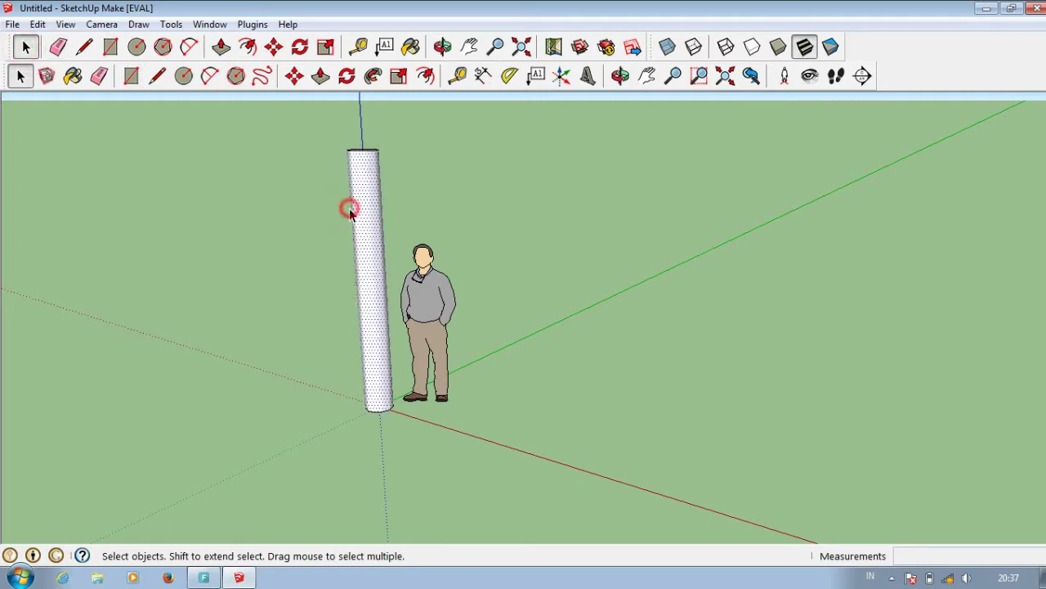
pyautogui.click(274, 47)
pyautogui.scroll(1, 403, 409)
pyautogui.press('ctrl')
pyautogui.click(390, 413)
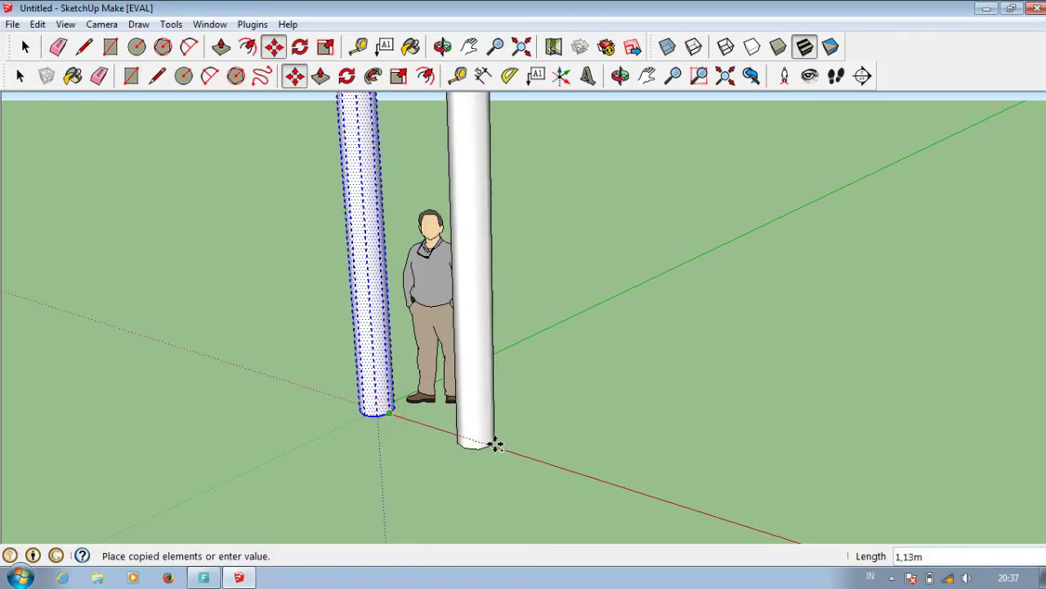
pyautogui.click(523, 450)
# - Place a third cylinder copy further right along the red axis
pyautogui.moveTo(524, 450)
pyautogui.mouseDown(button='middle')
pyautogui.moveTo(590, 429)
pyautogui.moveTo(589, 446)
pyautogui.mouseUp(button='middle')
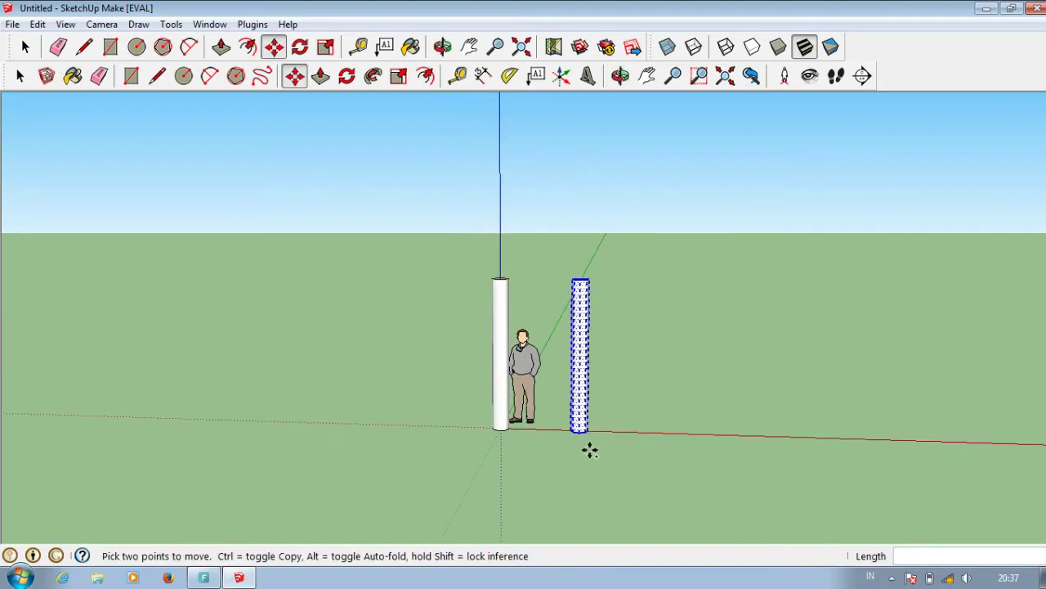
pyautogui.scroll(1, 589, 442)
pyautogui.press('ctrl')
pyautogui.click(587, 428)
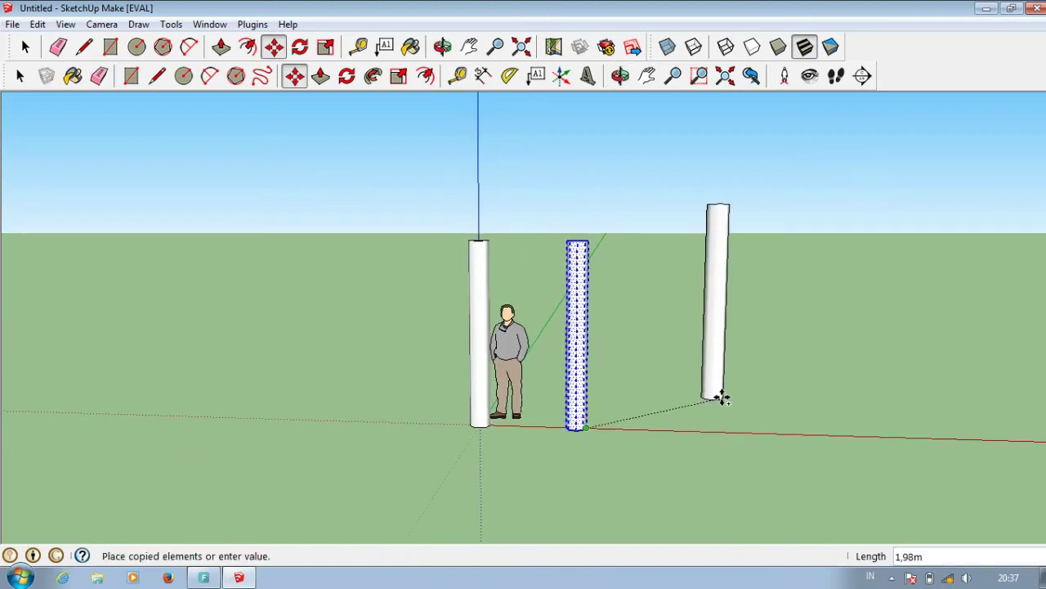
pyautogui.click(720, 405)
pyautogui.moveTo(717, 411); pyautogui.dragTo(684, 328, button='middle')
pyautogui.click(300, 47)
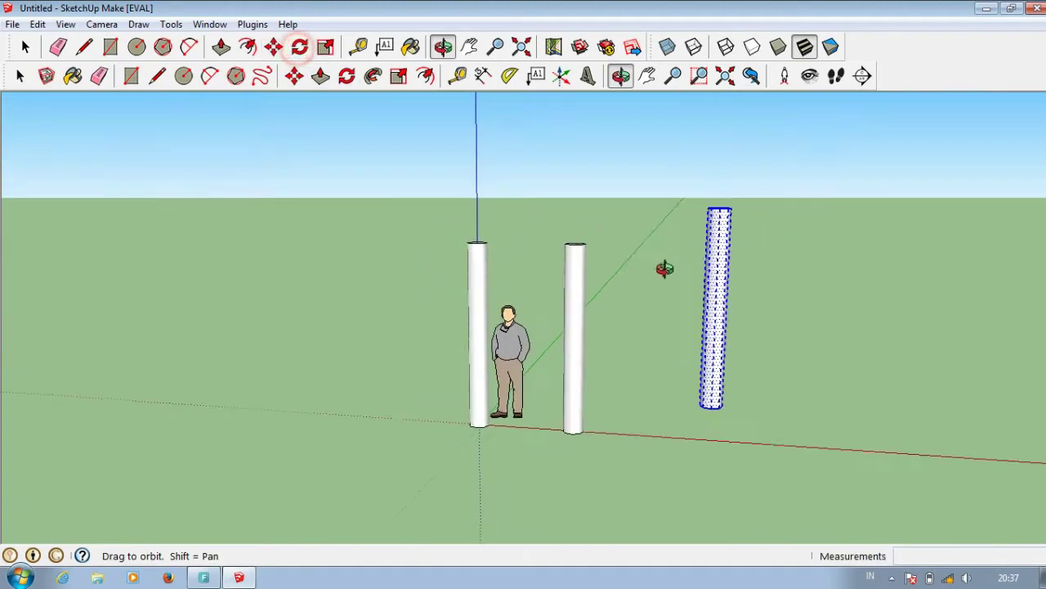
# - Rotate the third cylinder 90° so it lies horizontally
pyautogui.moveTo(662, 269); pyautogui.dragTo(763, 250, button='middle')
pyautogui.click(764, 251)
pyautogui.click(764, 311)
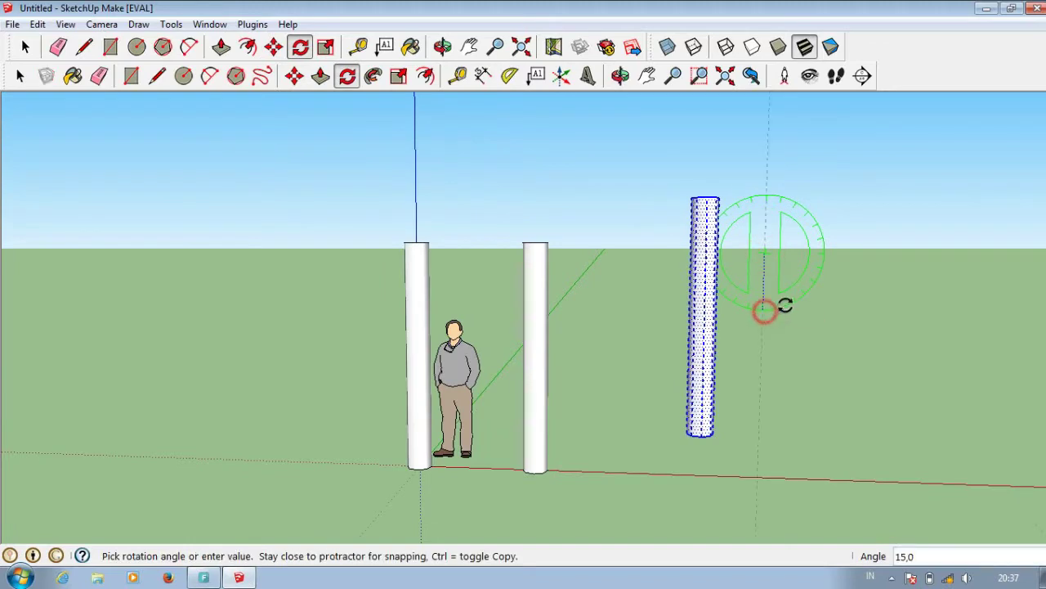
pyautogui.click(829, 252)
pyautogui.moveTo(829, 252)
pyautogui.mouseDown(button='middle')
pyautogui.moveTo(889, 316)
pyautogui.moveTo(754, 315)
pyautogui.mouseUp(button='middle')
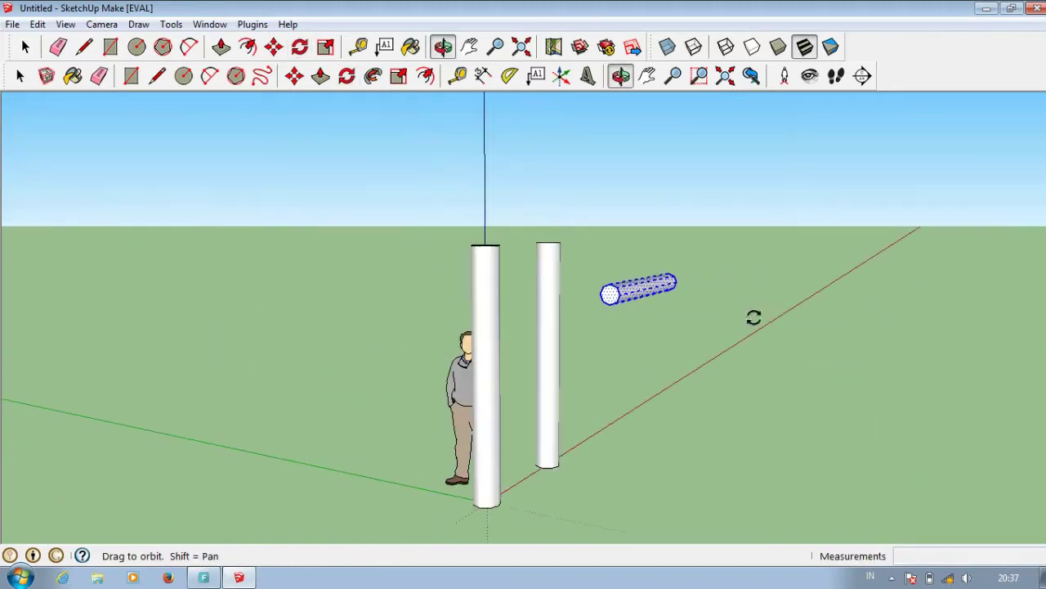
# - Make the horizontal cylinder a single group
pyautogui.click(24, 47)
pyautogui.scroll(3, 633, 296)
pyautogui.rightClick(633, 296)
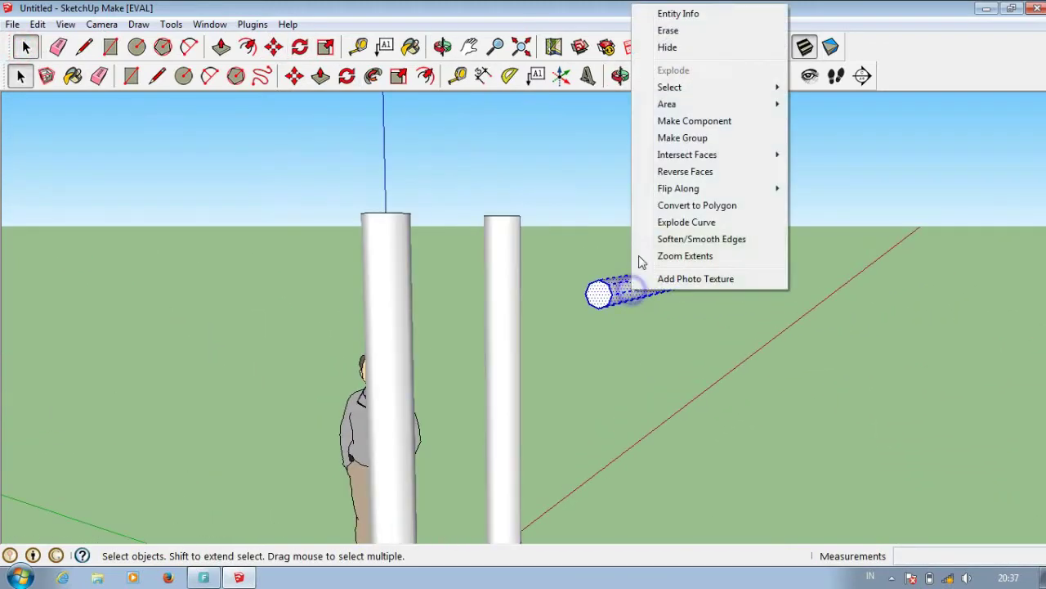
pyautogui.click(694, 143)
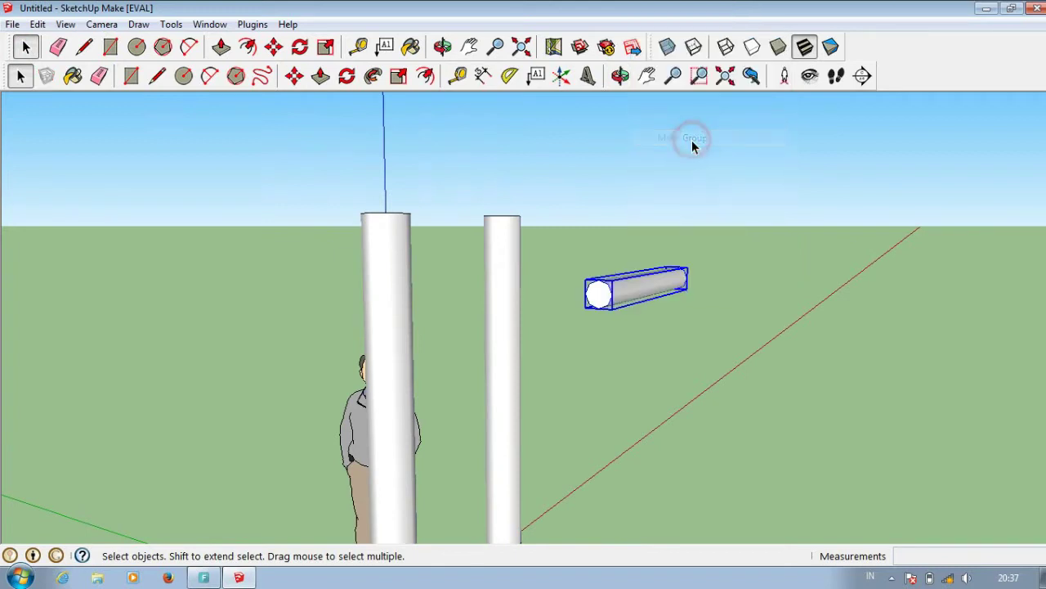
pyautogui.click(273, 46)
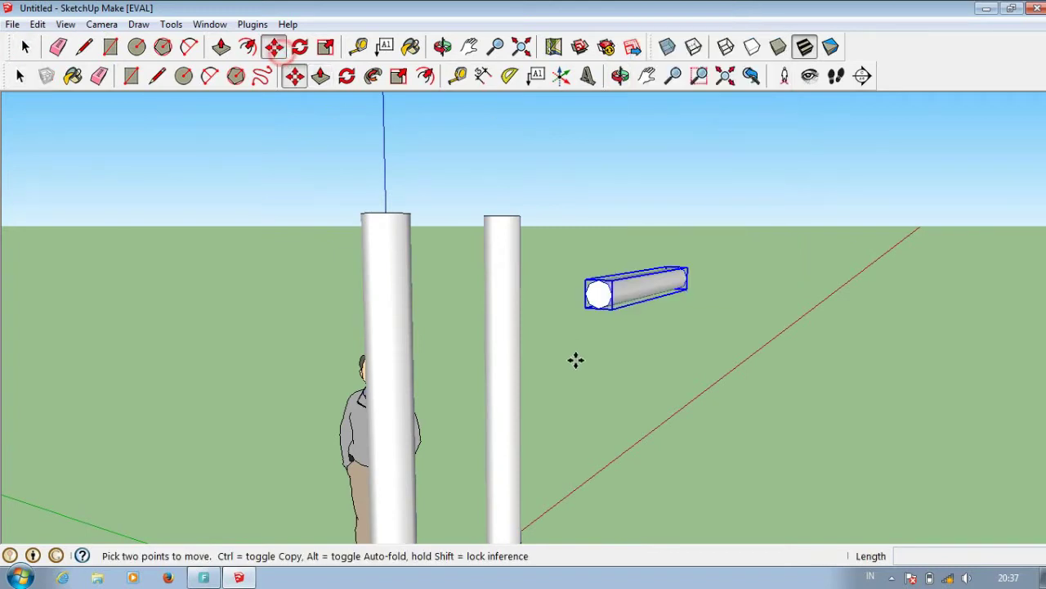
# - Move the beam onto the left column's top and slide it along the red axis across both columns
pyautogui.click(599, 307)
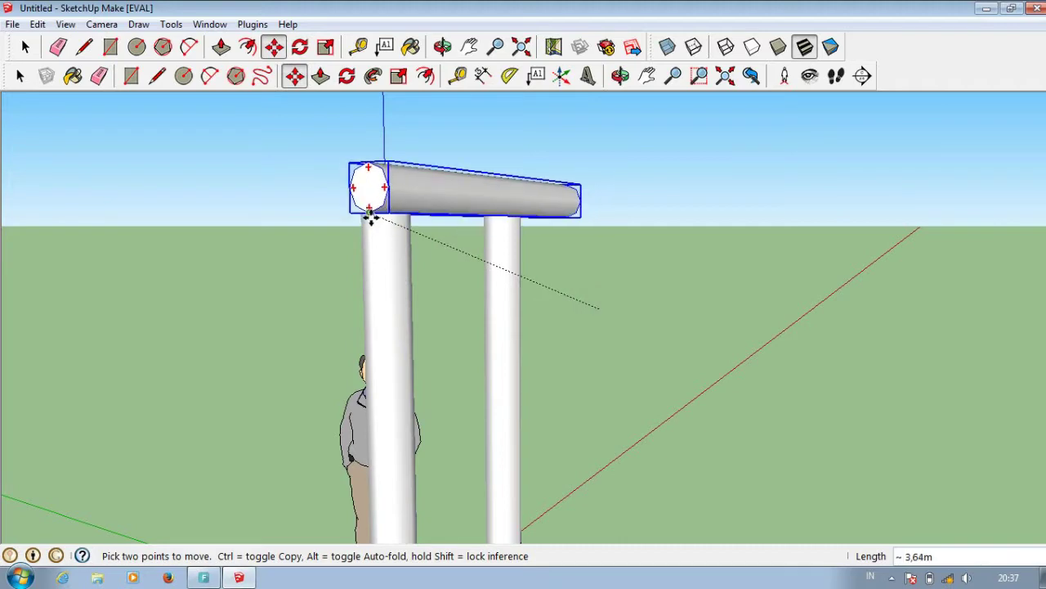
pyautogui.click(367, 215)
pyautogui.moveTo(367, 215); pyautogui.dragTo(283, 260, button='middle')
pyautogui.moveTo(283, 260)
pyautogui.mouseDown()
pyautogui.moveTo(682, 287)
pyautogui.moveTo(663, 289)
pyautogui.mouseUp()
pyautogui.moveTo(504, 290)
pyautogui.mouseDown(button='middle')
pyautogui.moveTo(518, 185)
pyautogui.moveTo(670, 259)
pyautogui.mouseUp(button='middle')
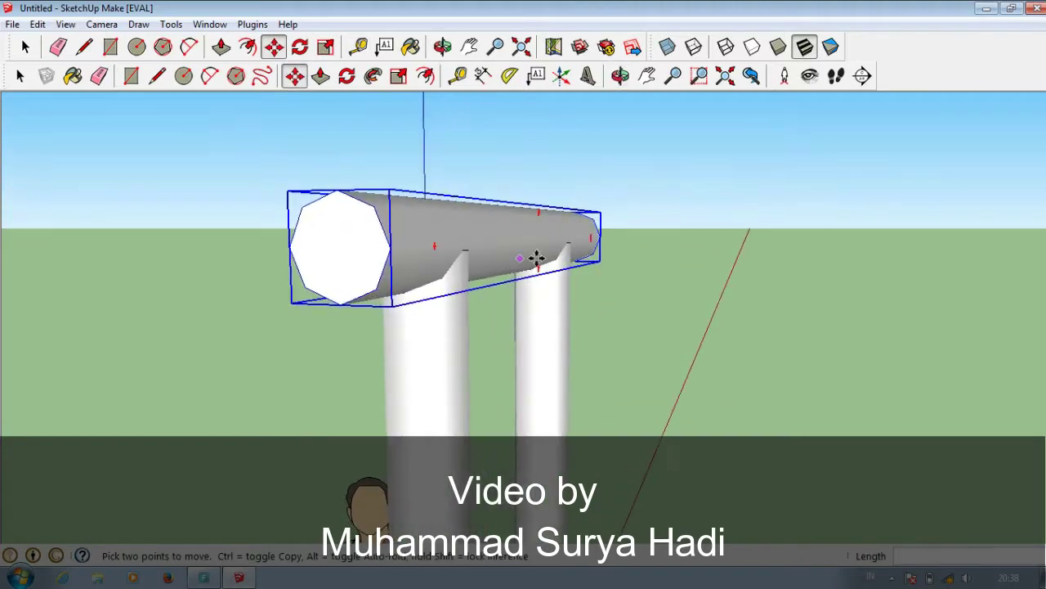
pyautogui.click(670, 258)
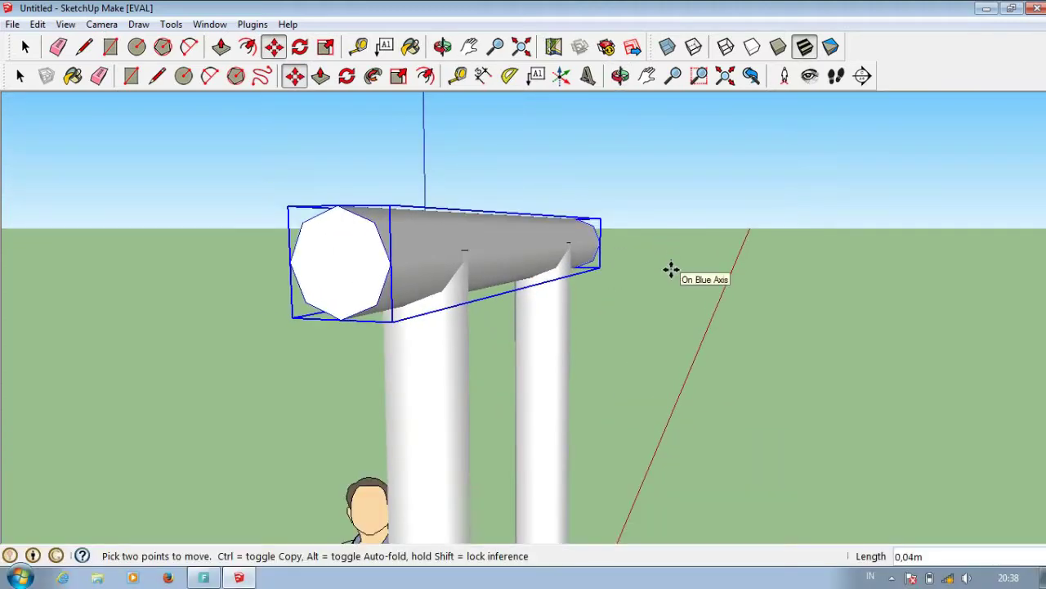
pyautogui.moveTo(635, 297)
pyautogui.mouseDown(button='middle')
pyautogui.moveTo(724, 304)
pyautogui.moveTo(444, 276)
pyautogui.moveTo(710, 327)
pyautogui.mouseUp(button='middle')
# - Orbit to a front view of the gate and clear the beam's selection
pyautogui.press('q')
pyautogui.press('o')
pyautogui.moveTo(474, 262)
pyautogui.mouseDown()
pyautogui.moveTo(480, 297)
pyautogui.moveTo(420, 201)
pyautogui.mouseUp()
pyautogui.press('m')
pyautogui.scroll(-2, 123, 117)
pyautogui.click(20, 76)
pyautogui.click(203, 277)
pyautogui.click(111, 48)
pyautogui.scroll(3, 523, 319)
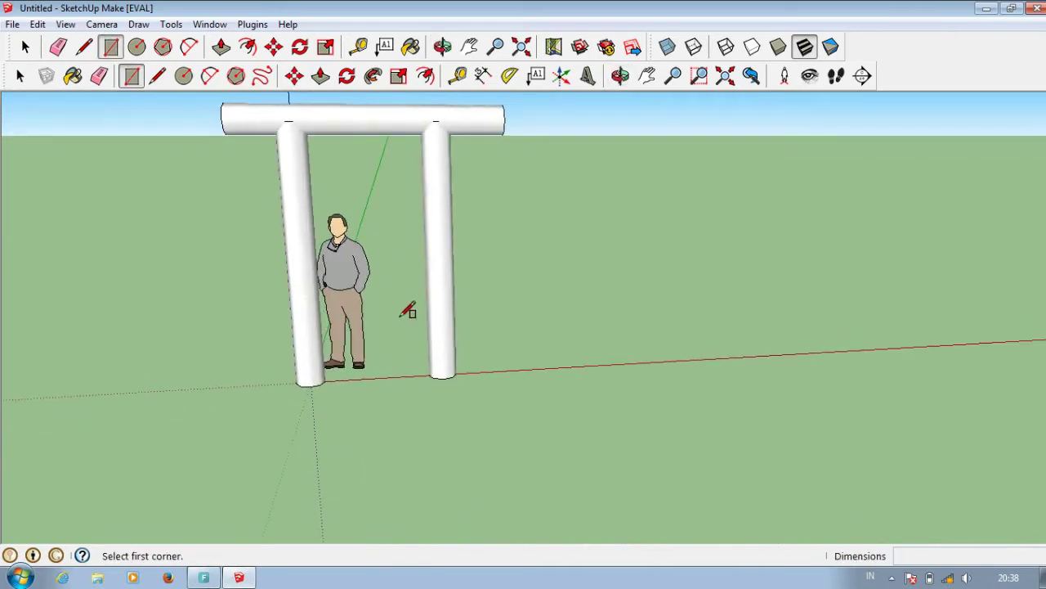
# - Explode the crossbeam group back into plain geometry
pyautogui.rightClick(370, 125)
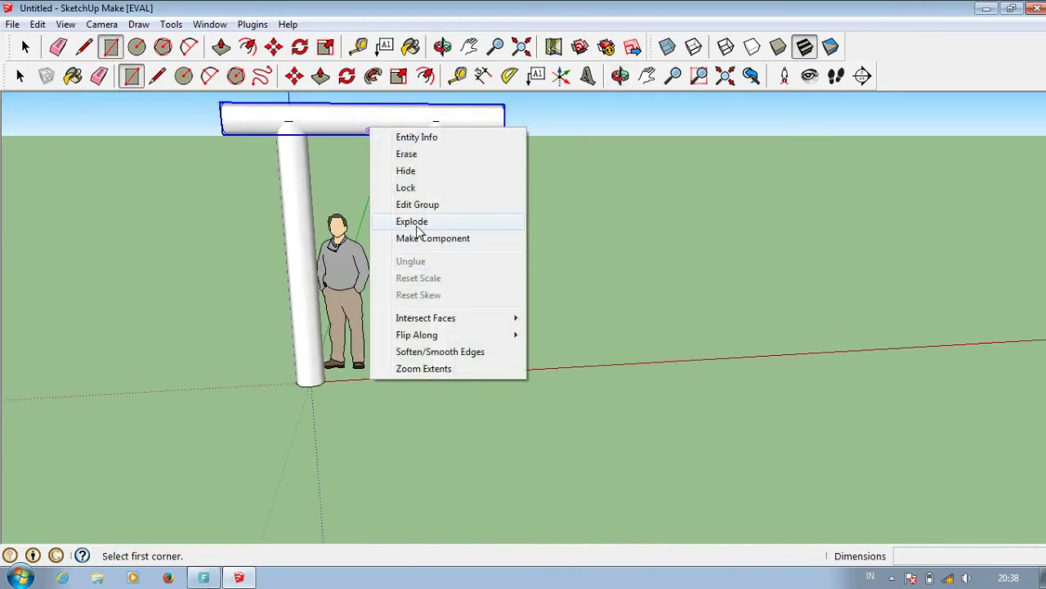
pyautogui.click(413, 222)
pyautogui.moveTo(456, 273); pyautogui.dragTo(456, 304, button='middle')
pyautogui.scroll(2, 507, 327)
pyautogui.moveTo(528, 343)
pyautogui.mouseDown(button='middle')
pyautogui.moveTo(516, 423)
pyautogui.moveTo(539, 334)
pyautogui.mouseUp(button='middle')
pyautogui.scroll(1, 537, 331)
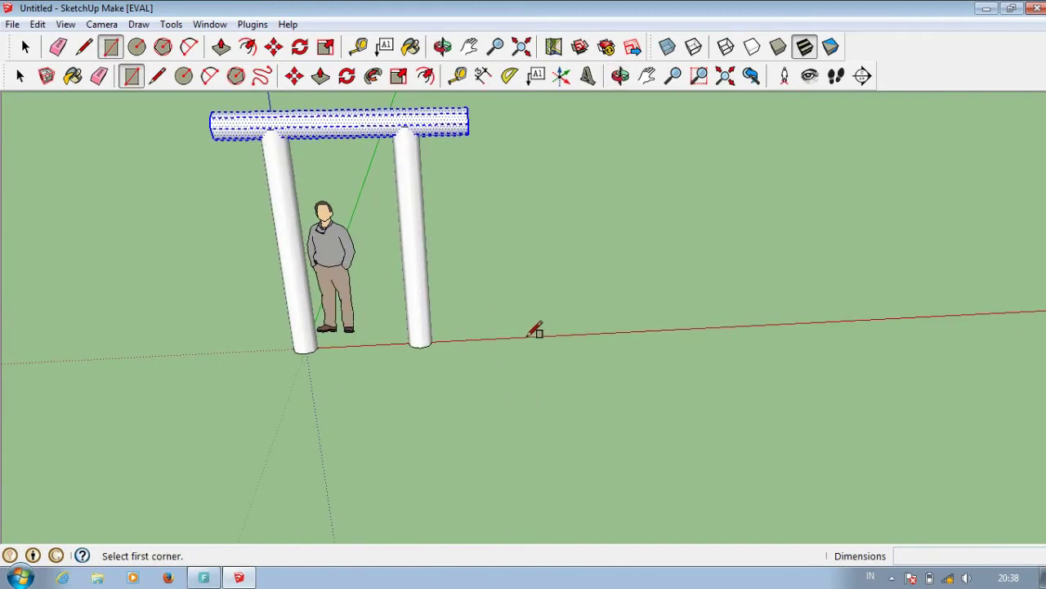
# - Draw a 1.68 m square beside the gate and pull it up about 1 m into a box
pyautogui.click(525, 337)
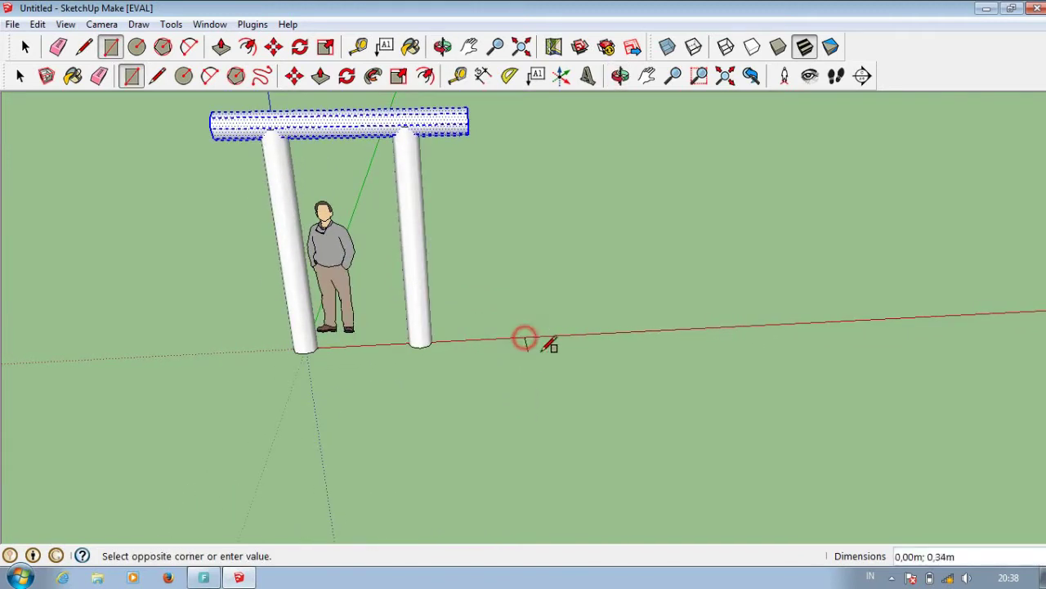
pyautogui.click(694, 396)
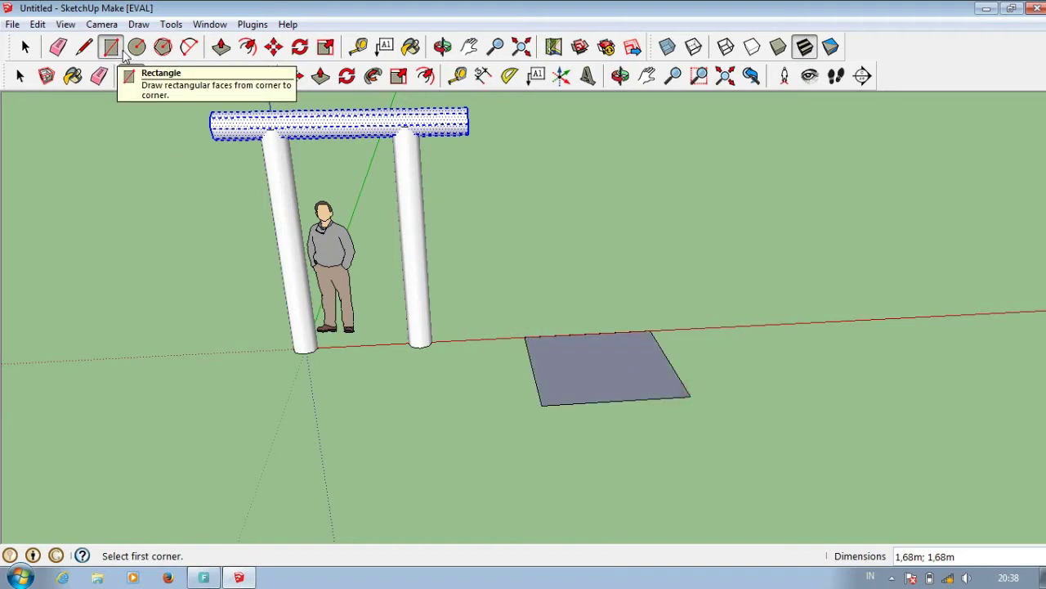
pyautogui.click(320, 76)
pyautogui.moveTo(584, 380); pyautogui.dragTo(586, 283)
pyautogui.press('space')
# - Select the whole box and make it a group
pyautogui.click(605, 320)
pyautogui.tripleClick(605, 320)
pyautogui.rightClick(605, 321)
pyautogui.press('Escape')
pyautogui.rightClick(584, 317)
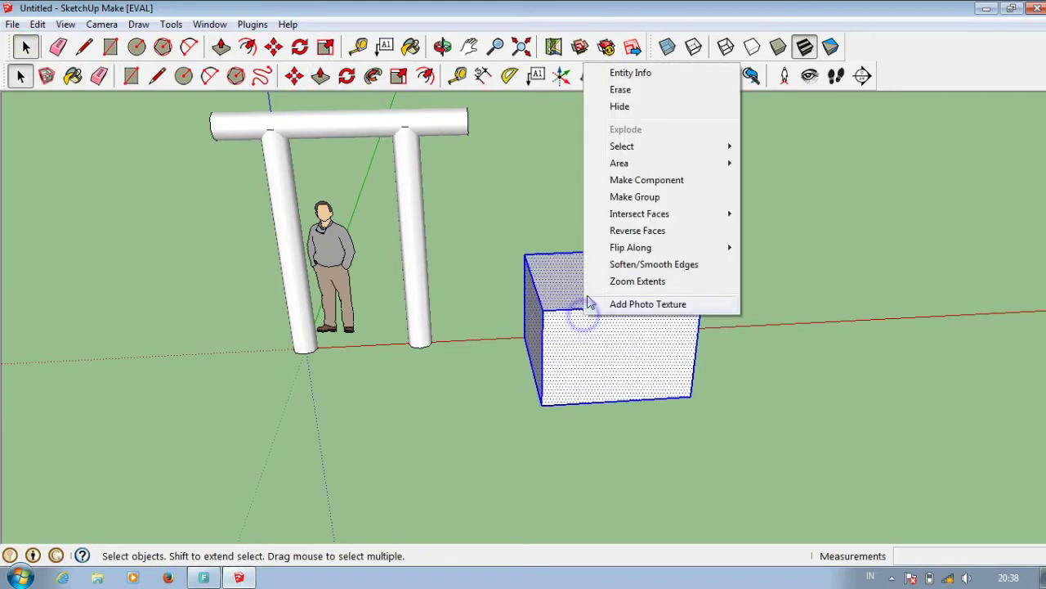
pyautogui.click(635, 196)
pyautogui.moveTo(603, 329); pyautogui.dragTo(550, 196, button='middle')
# - Tilt the box 30° about its top
pyautogui.click(301, 47)
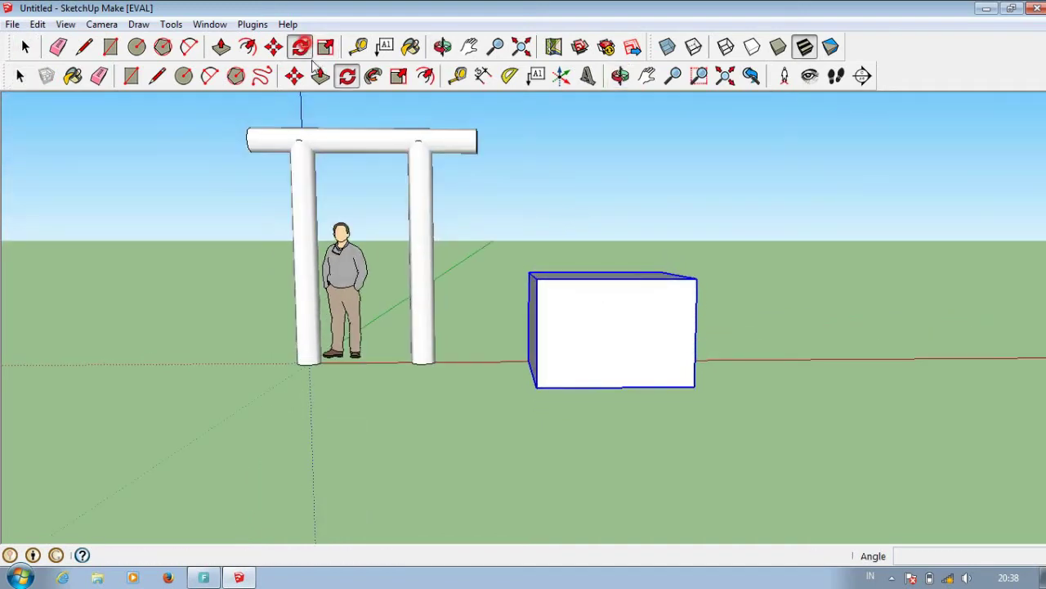
pyautogui.click(661, 201)
pyautogui.click(661, 196)
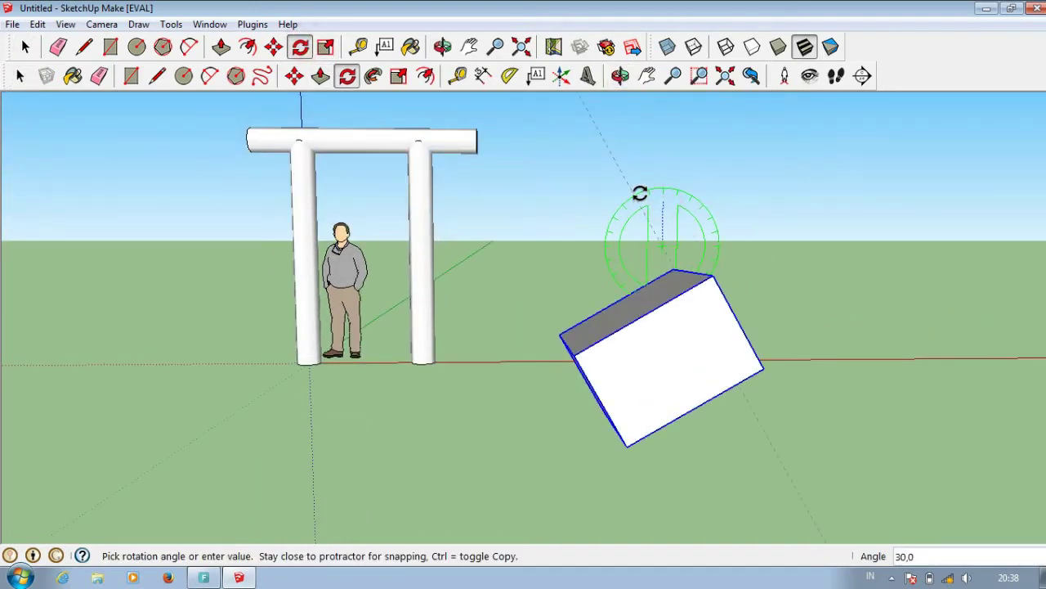
pyautogui.click(640, 193)
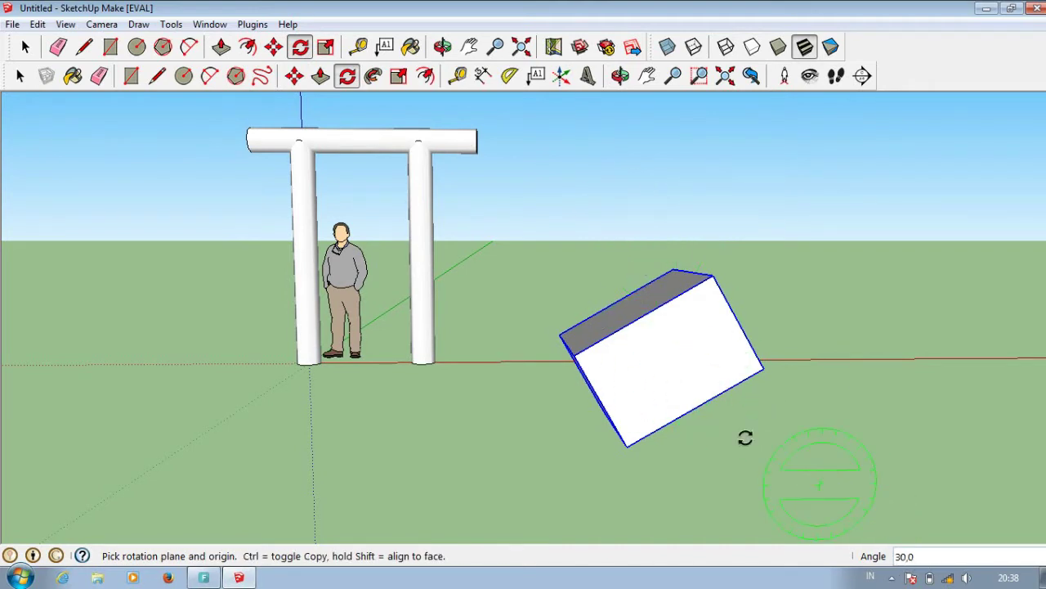
pyautogui.moveTo(832, 491); pyautogui.dragTo(458, 269, button='middle')
# - Lift the tilted box up near the crossbeam's right end
pyautogui.click(274, 47)
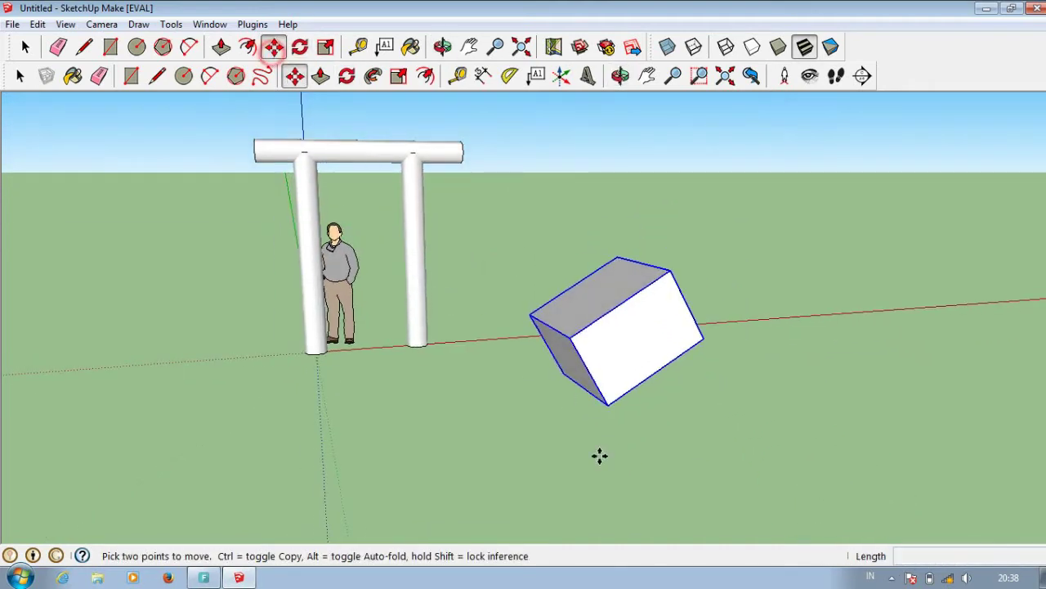
pyautogui.click(613, 404)
pyautogui.click(469, 179)
pyautogui.moveTo(469, 178)
pyautogui.mouseDown(button='middle')
pyautogui.moveTo(598, 238)
pyautogui.moveTo(409, 145)
pyautogui.mouseUp(button='middle')
pyautogui.click(413, 146)
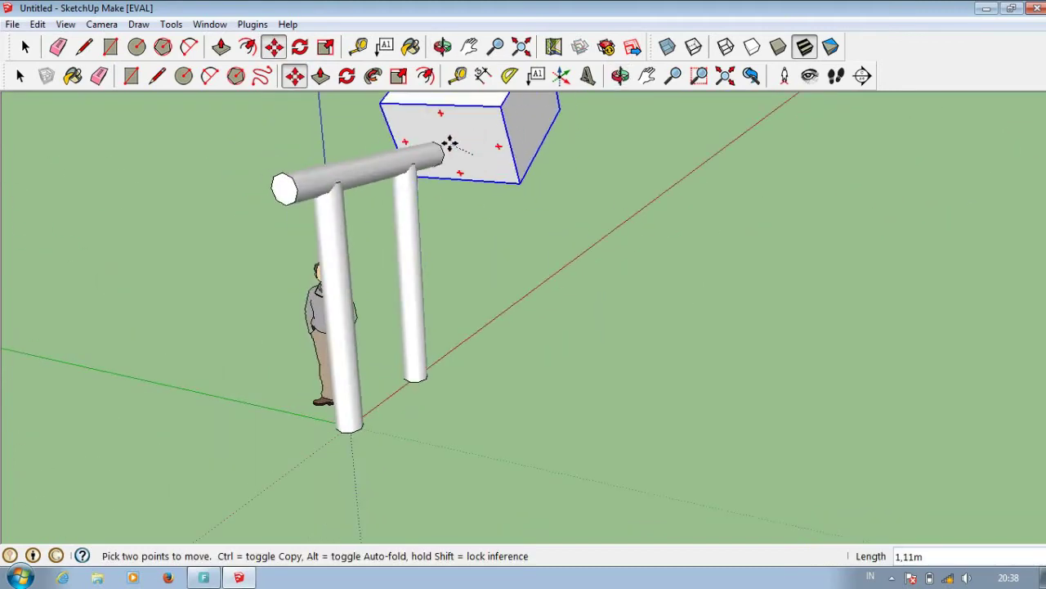
pyautogui.click(425, 149)
pyautogui.moveTo(425, 149); pyautogui.dragTo(656, 268, button='middle')
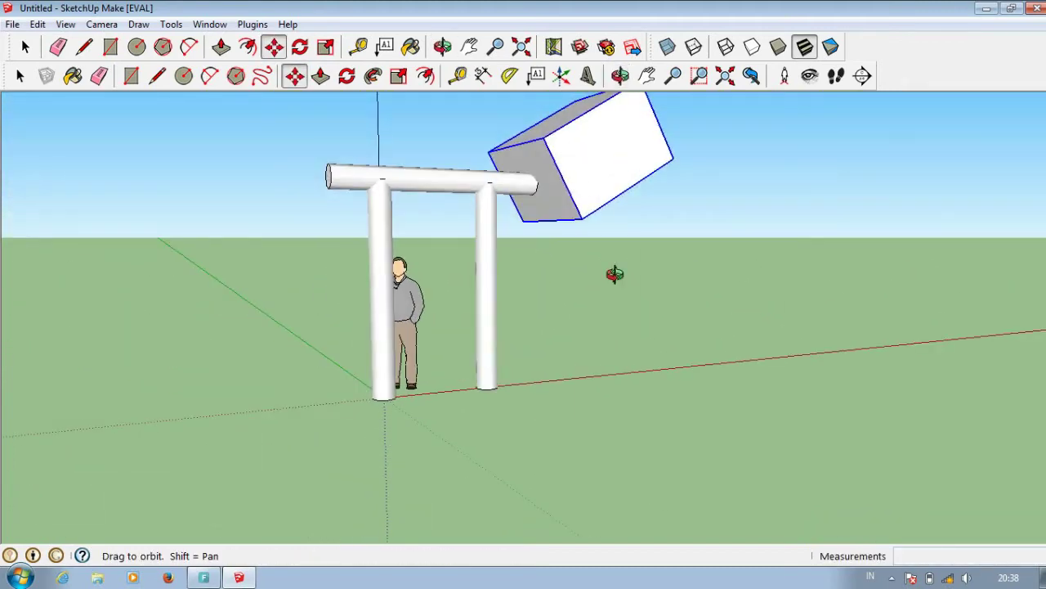
# - Shift the box along the beam so it sits over the crossbeam's right end
pyautogui.click(685, 277)
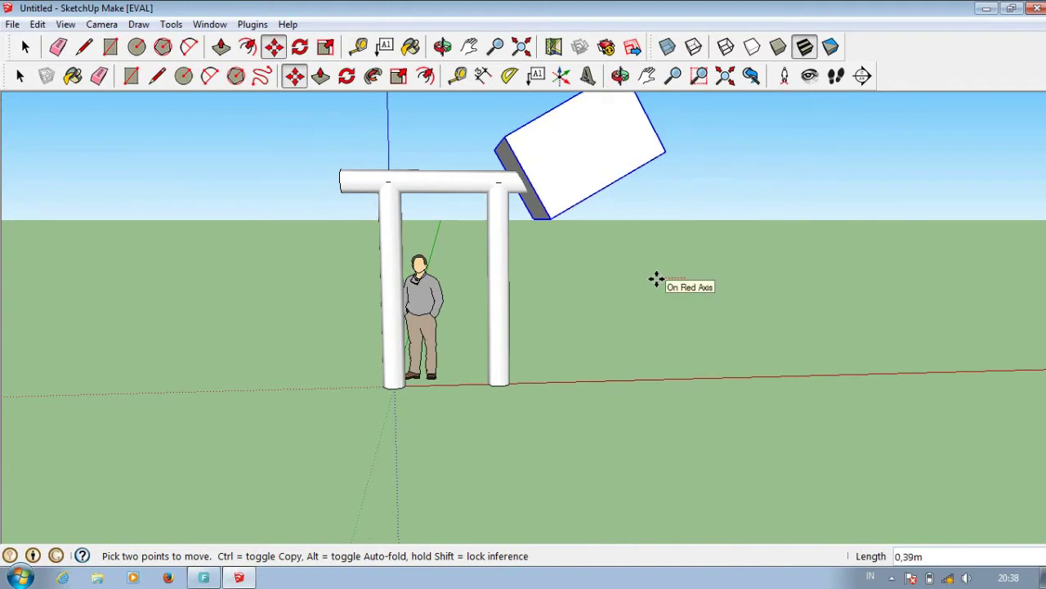
pyautogui.click(654, 280)
pyautogui.moveTo(656, 280); pyautogui.dragTo(530, 223, button='middle')
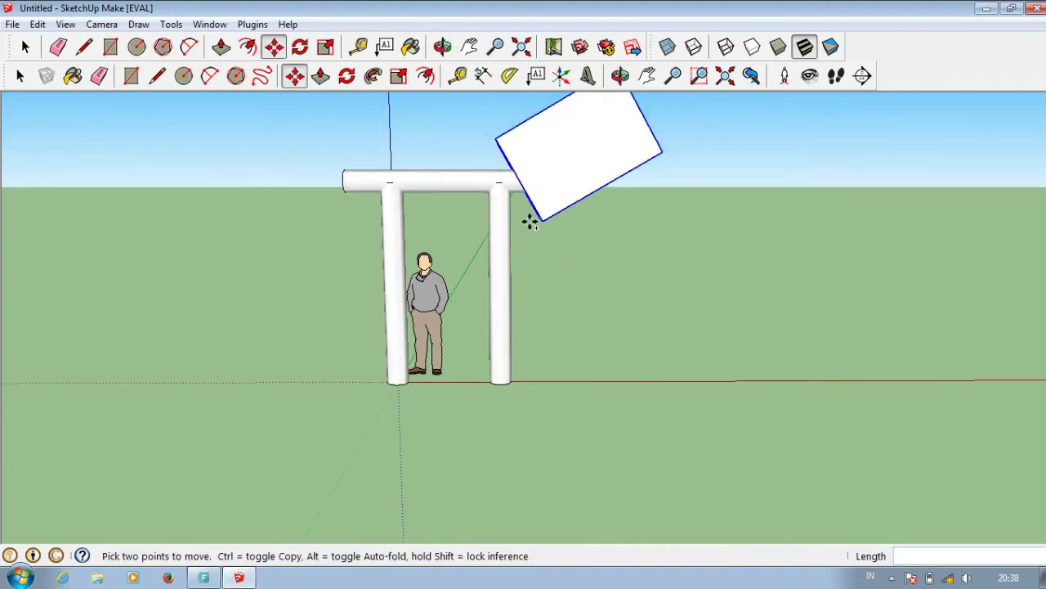
pyautogui.keyDown('ctrl'); pyautogui.click(544, 220); pyautogui.keyUp('ctrl')
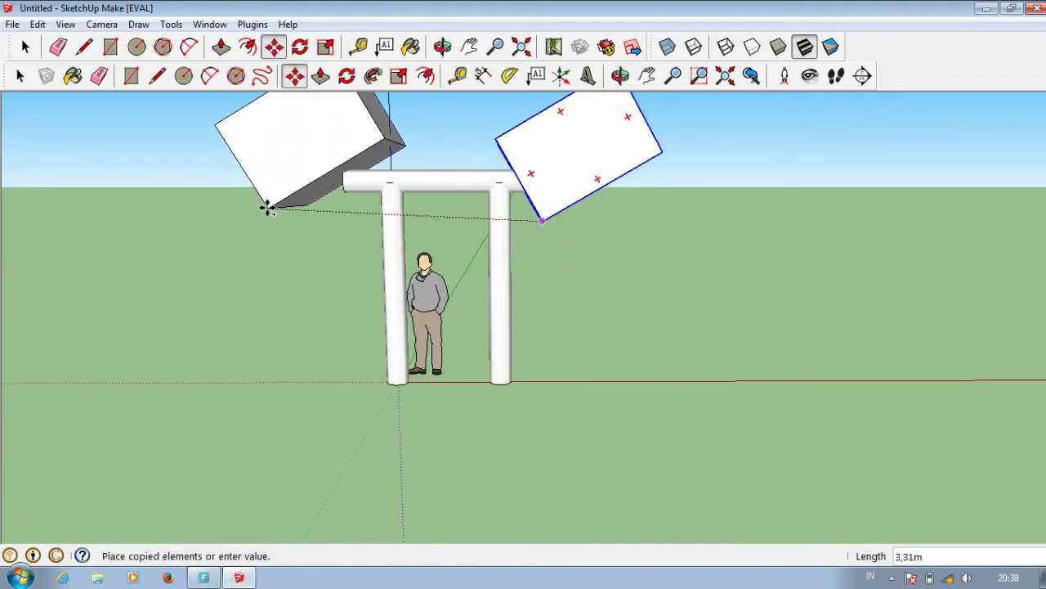
# - Place a copy of the box left of the gate and tilt it the opposite way
pyautogui.click(224, 222)
pyautogui.moveTo(224, 221); pyautogui.dragTo(320, 333, button='middle')
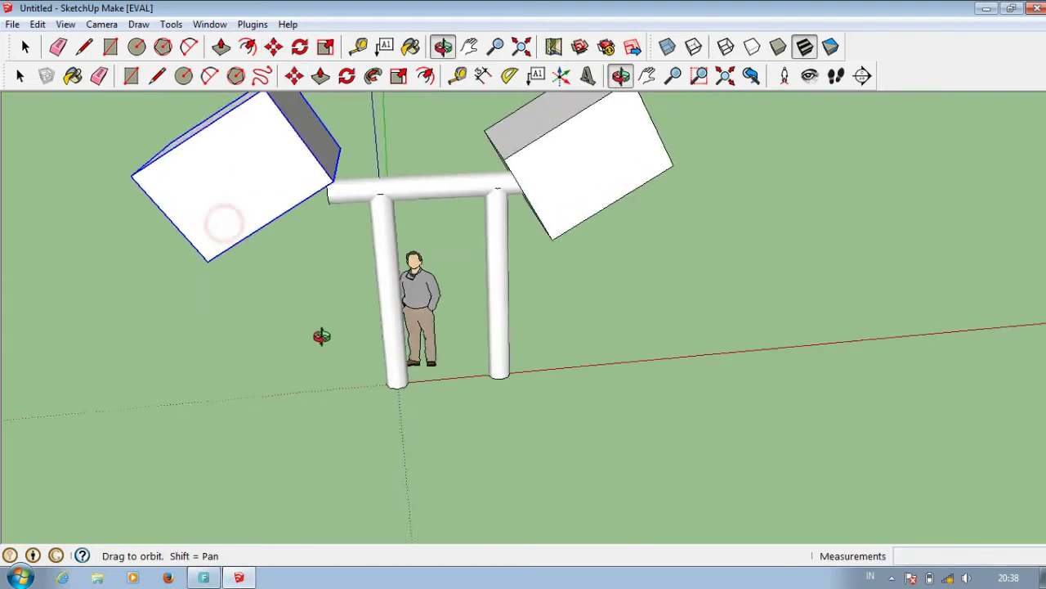
pyautogui.click(299, 47)
pyautogui.moveTo(291, 362); pyautogui.dragTo(310, 316)
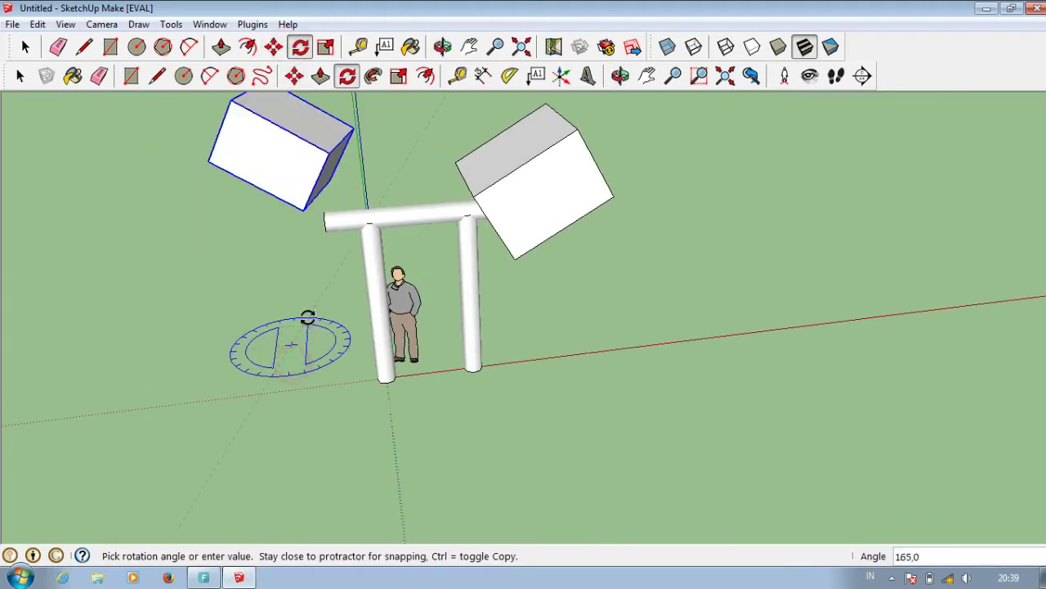
pyautogui.click(296, 317)
# - Move the mirrored box over the crossbeam's left end and clear the selection
pyautogui.click(275, 48)
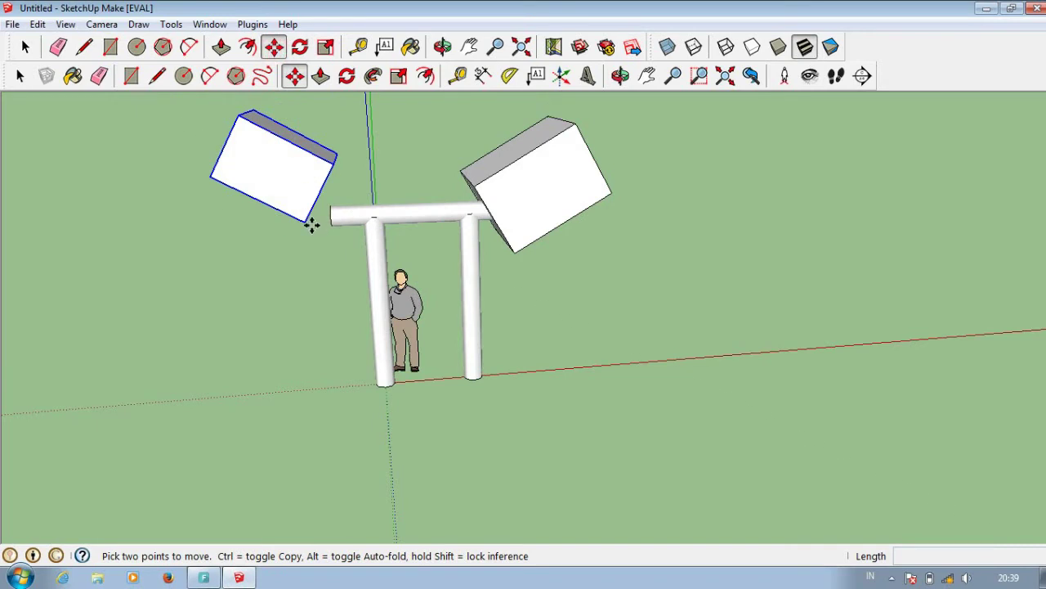
pyautogui.click(306, 219)
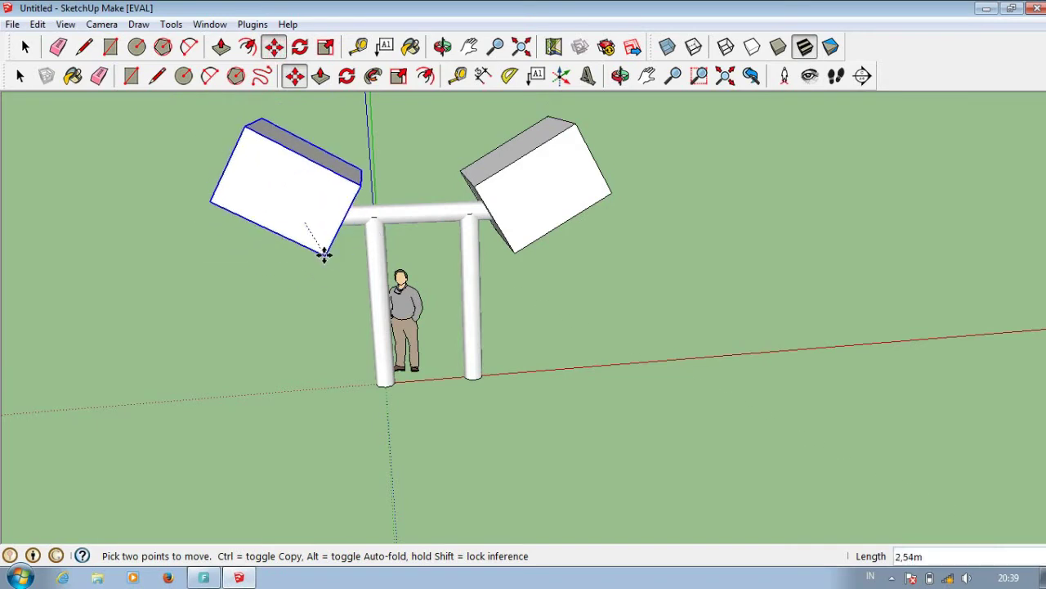
pyautogui.moveTo(322, 276); pyautogui.dragTo(244, 172, button='middle')
pyautogui.scroll(3, 337, 266)
pyautogui.click(307, 235)
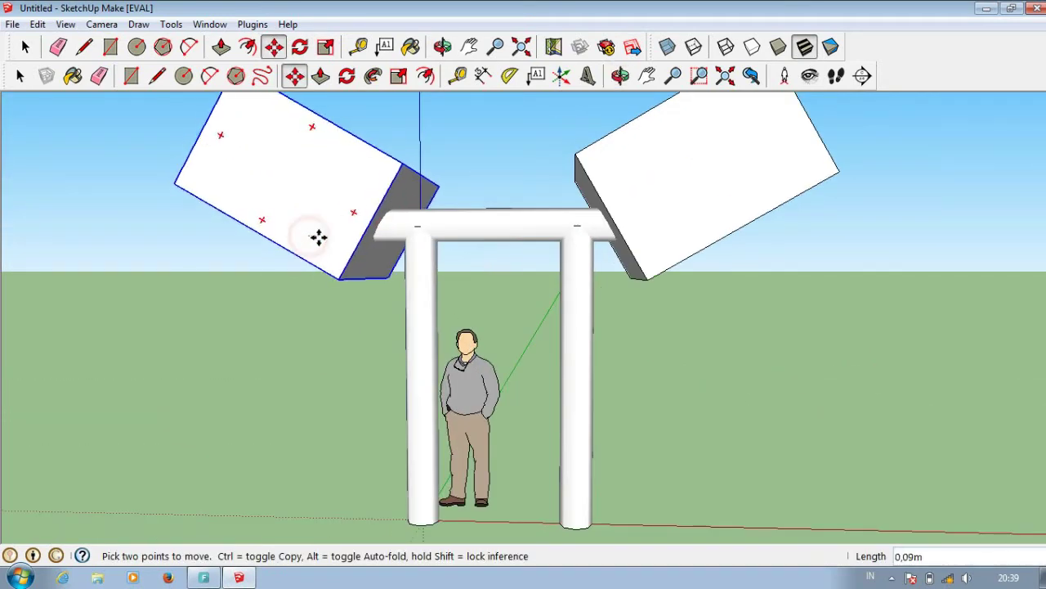
pyautogui.click(329, 234)
pyautogui.moveTo(329, 235)
pyautogui.mouseDown(button='middle')
pyautogui.moveTo(452, 288)
pyautogui.moveTo(479, 252)
pyautogui.moveTo(511, 281)
pyautogui.moveTo(500, 273)
pyautogui.mouseUp(button='middle')
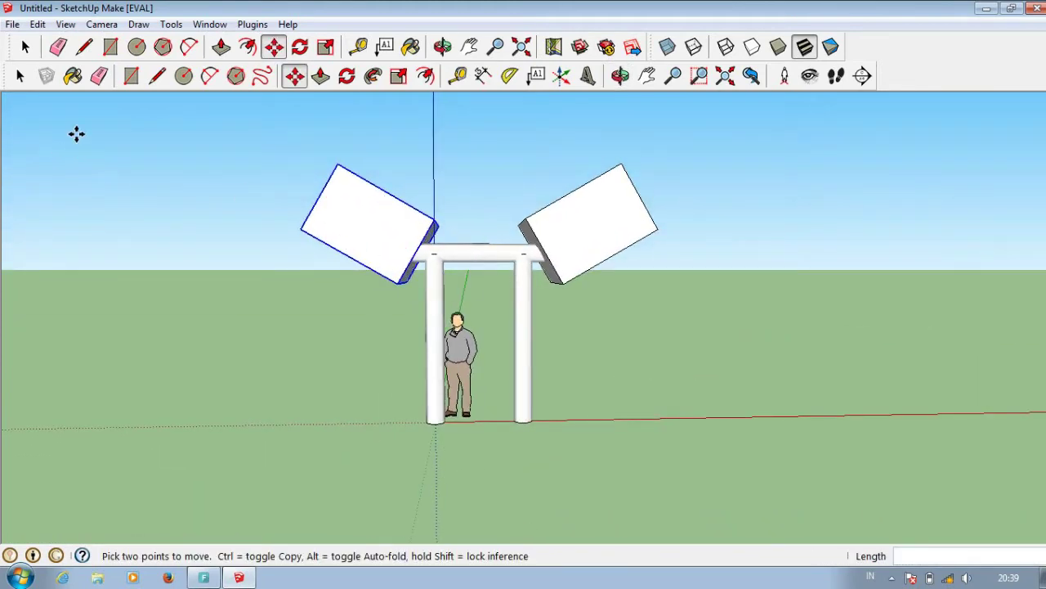
pyautogui.click(25, 47)
pyautogui.click(470, 153)
pyautogui.moveTo(470, 153); pyautogui.dragTo(628, 181, button='middle')
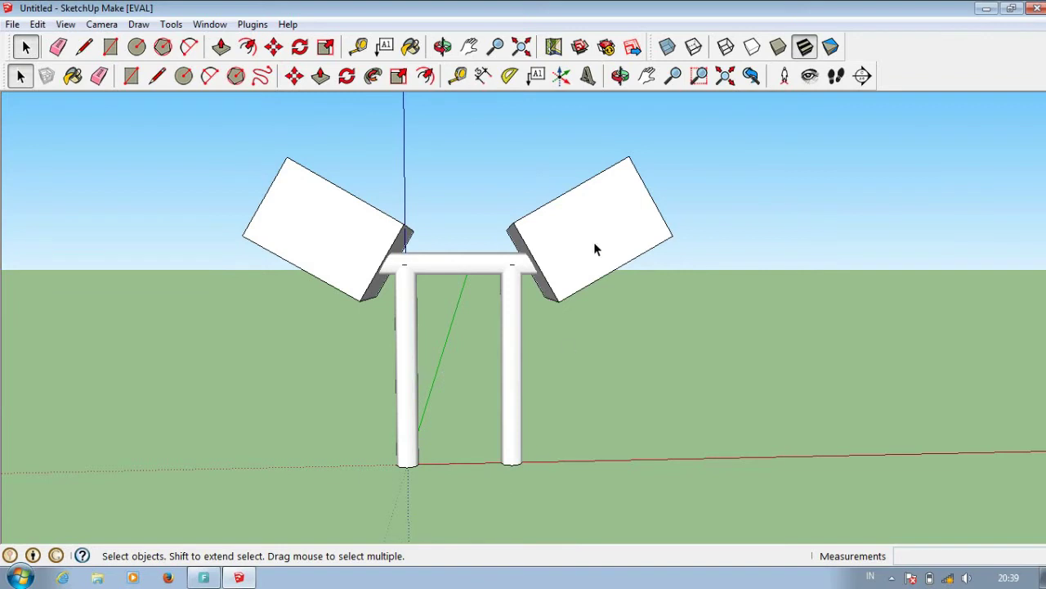
# - Intersect the boxes, beam and columns with the selection, then delete the two boxes
pyautogui.moveTo(177, 560); pyautogui.dragTo(176, 539)
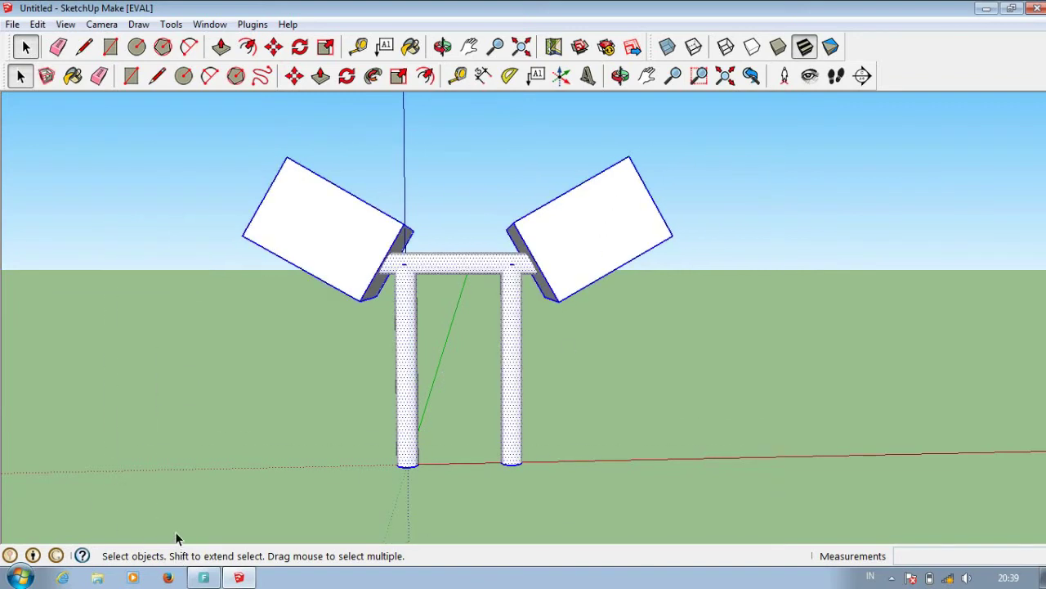
pyautogui.rightClick(444, 262)
pyautogui.moveTo(500, 429)
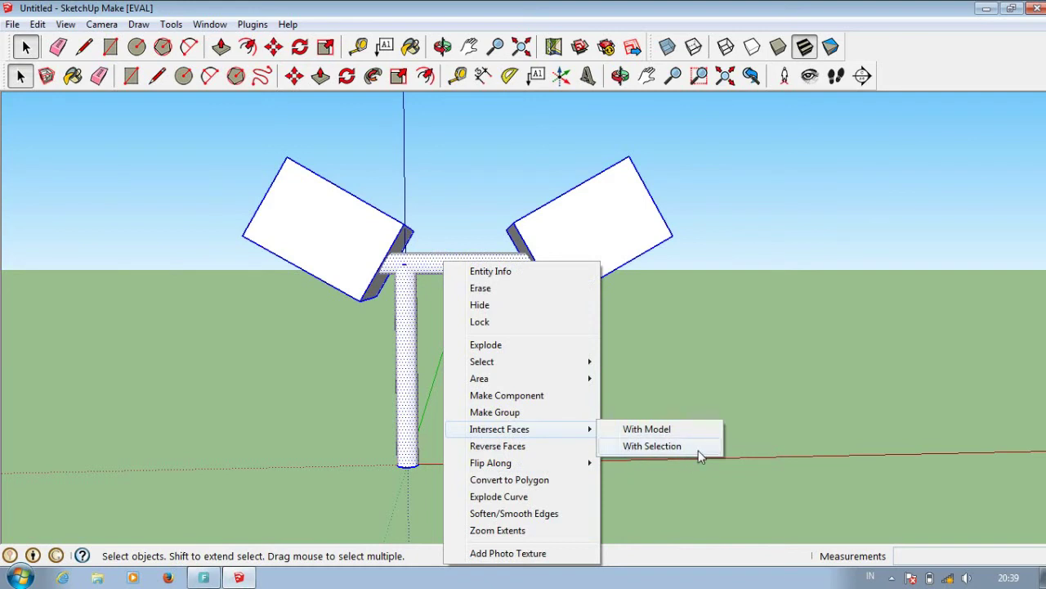
pyautogui.click(695, 449)
pyautogui.moveTo(456, 244)
pyautogui.mouseDown(button='middle')
pyautogui.moveTo(502, 264)
pyautogui.moveTo(586, 245)
pyautogui.mouseUp(button='middle')
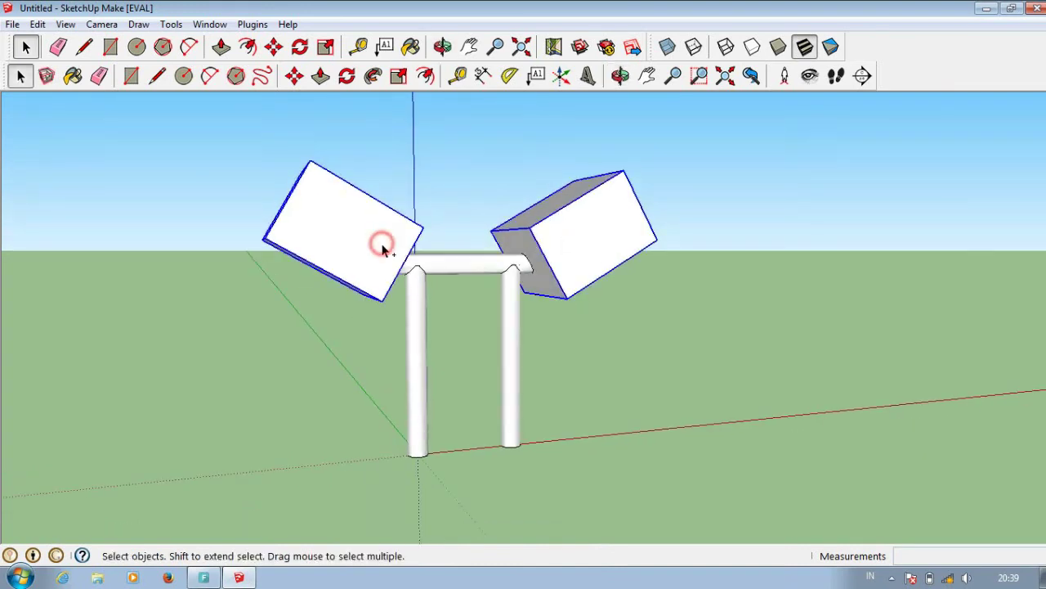
pyautogui.press('Delete')
# - Erase the cut-off left and right tips of the crossbeam
pyautogui.scroll(1, 330, 215)
pyautogui.press('e')
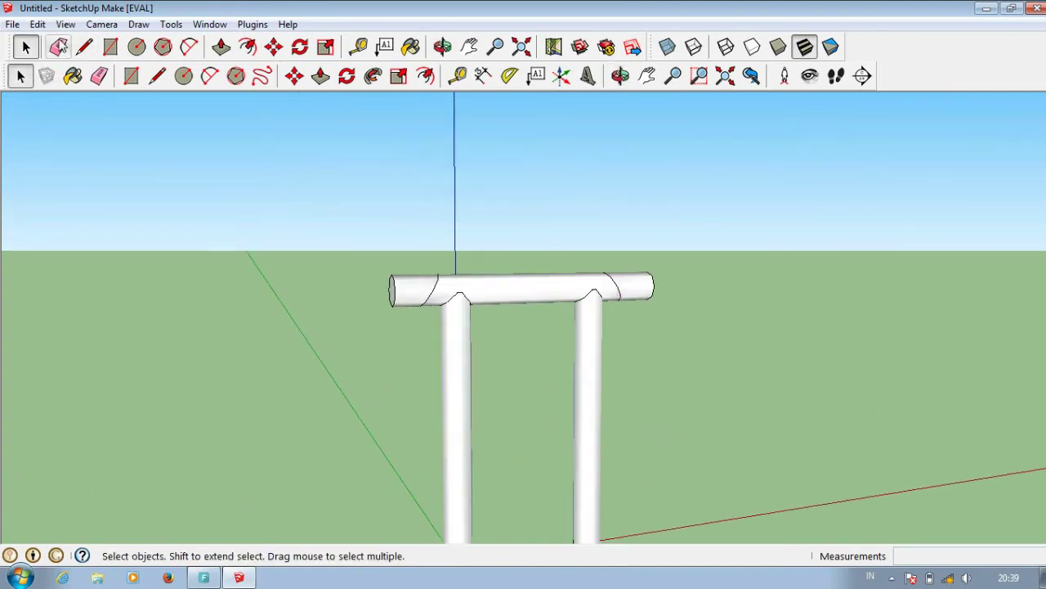
pyautogui.scroll(2, 392, 279)
pyautogui.scroll(1, 392, 281)
pyautogui.click(391, 279)
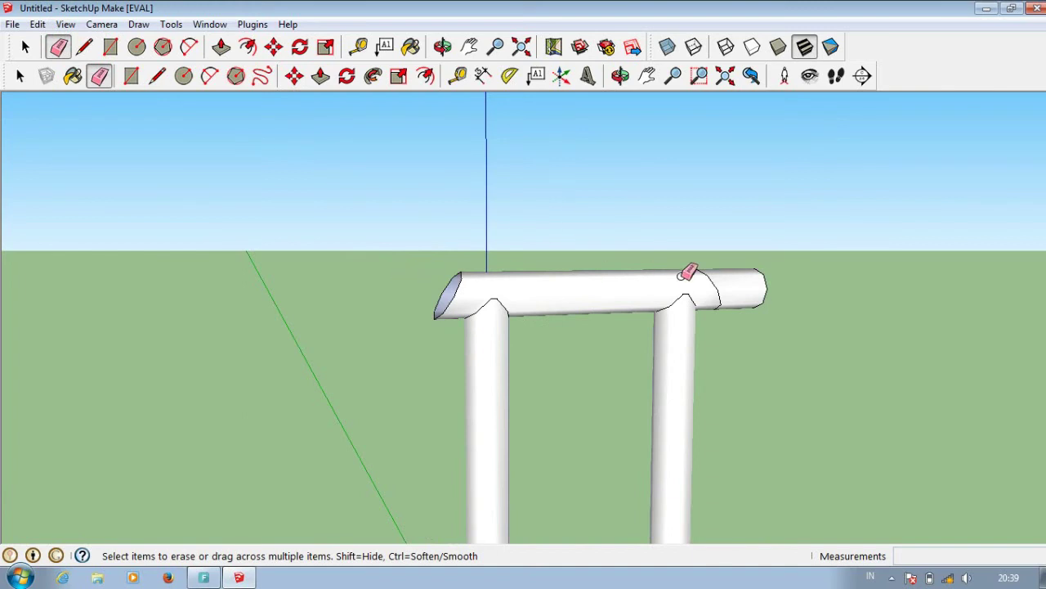
pyautogui.moveTo(687, 273); pyautogui.dragTo(800, 282, button='middle')
pyautogui.moveTo(800, 282); pyautogui.dragTo(800, 282)
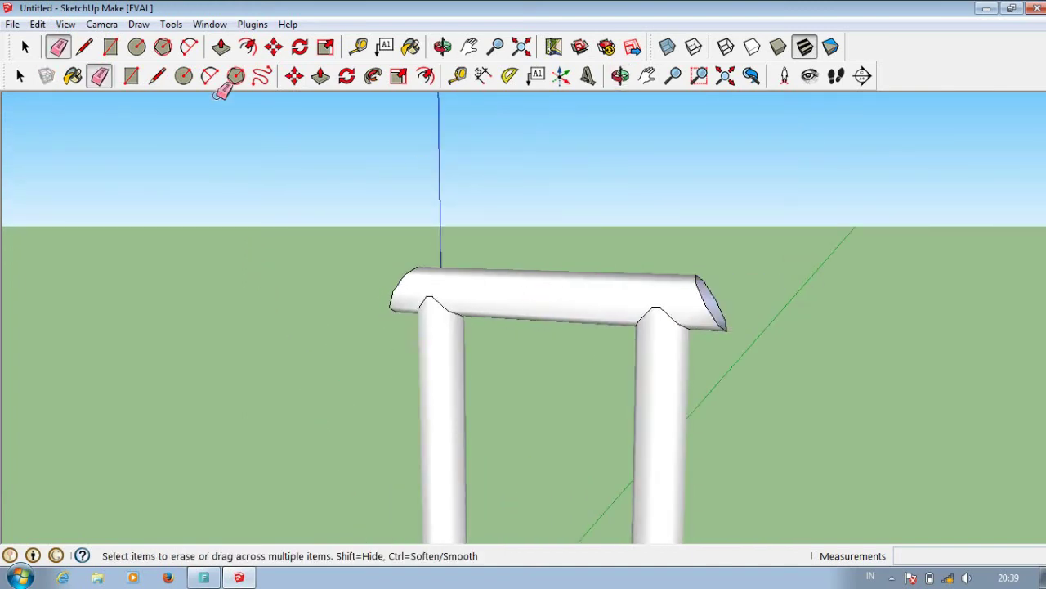
# - Close the open right and left beam ends with lines across the cuts
pyautogui.click(85, 47)
pyautogui.moveTo(605, 302); pyautogui.dragTo(635, 299, button='middle')
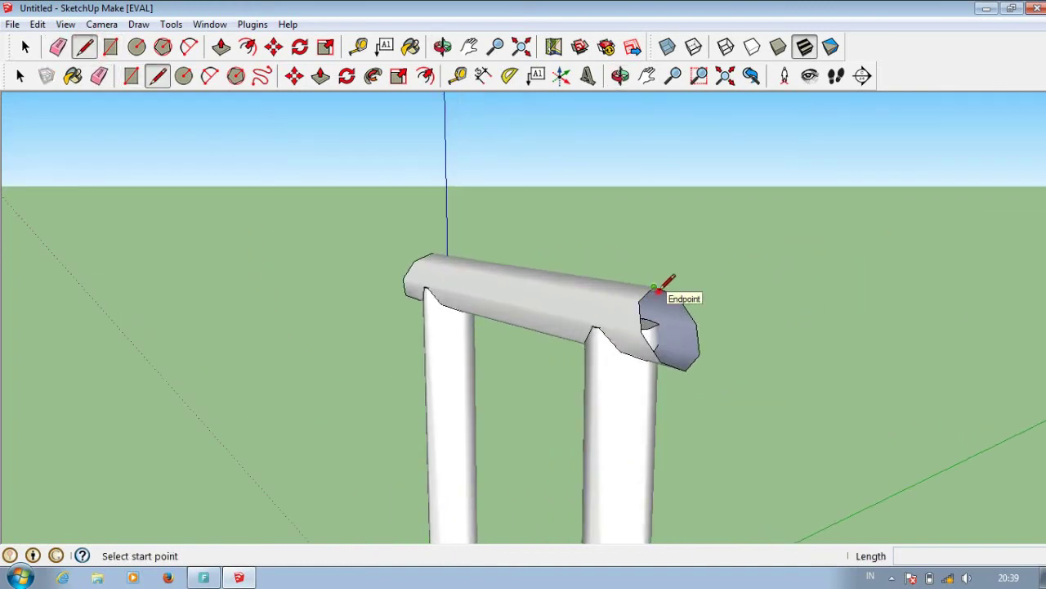
pyautogui.click(658, 286)
pyautogui.click(691, 365)
pyautogui.moveTo(691, 366)
pyautogui.mouseDown(button='middle')
pyautogui.moveTo(365, 197)
pyautogui.moveTo(440, 269)
pyautogui.mouseUp(button='middle')
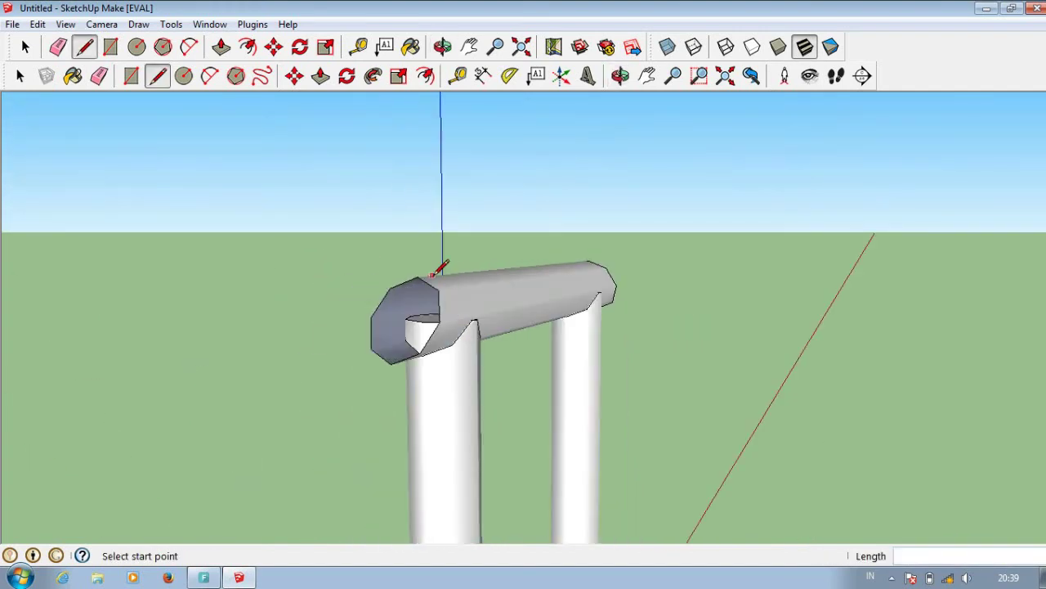
pyautogui.click(398, 364)
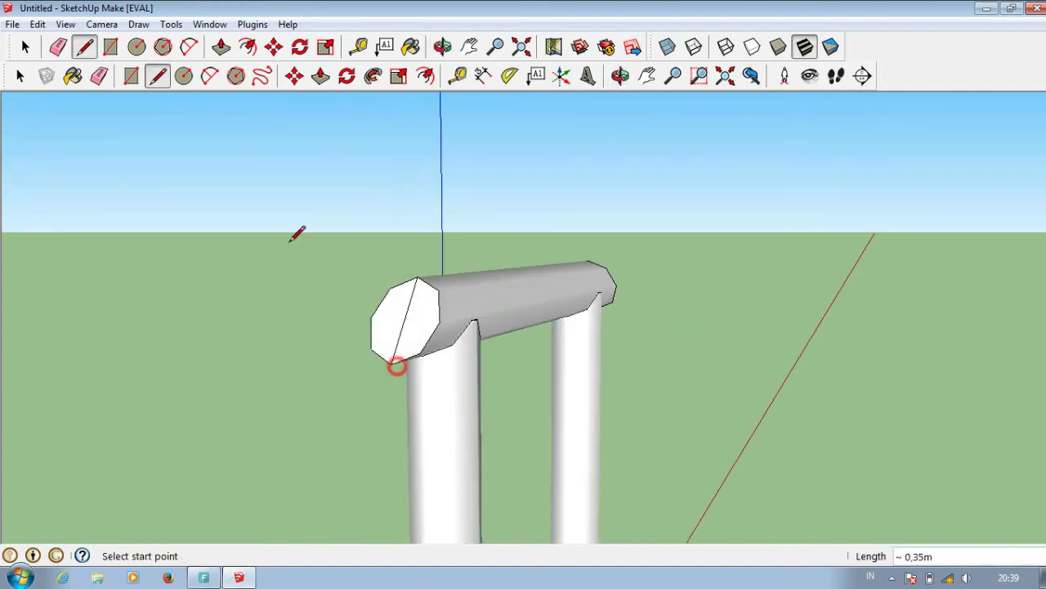
# - Orbit around to inspect the finished gate from several angles
pyautogui.click(62, 47)
pyautogui.moveTo(406, 312)
pyautogui.mouseDown(button='middle')
pyautogui.moveTo(682, 303)
pyautogui.moveTo(658, 299)
pyautogui.moveTo(626, 252)
pyautogui.moveTo(773, 317)
pyautogui.mouseUp(button='middle')
pyautogui.scroll(2, 604, 427)
pyautogui.moveTo(523, 372)
pyautogui.mouseDown(button='middle')
pyautogui.moveTo(726, 416)
pyautogui.moveTo(460, 348)
pyautogui.moveTo(387, 345)
pyautogui.moveTo(481, 301)
pyautogui.moveTo(401, 306)
pyautogui.moveTo(467, 331)
pyautogui.mouseUp(button='middle')
pyautogui.moveTo(403, 176)
pyautogui.mouseDown(button='middle')
pyautogui.moveTo(528, 257)
pyautogui.moveTo(679, 259)
pyautogui.moveTo(381, 242)
pyautogui.mouseUp(button='middle')
pyautogui.moveTo(710, 241)
pyautogui.mouseDown(button='middle')
pyautogui.moveTo(586, 264)
pyautogui.moveTo(589, 280)
pyautogui.moveTo(325, 308)
pyautogui.moveTo(528, 303)
pyautogui.moveTo(406, 316)
pyautogui.moveTo(406, 329)
pyautogui.moveTo(634, 340)
pyautogui.moveTo(565, 306)
pyautogui.mouseUp(button='middle')
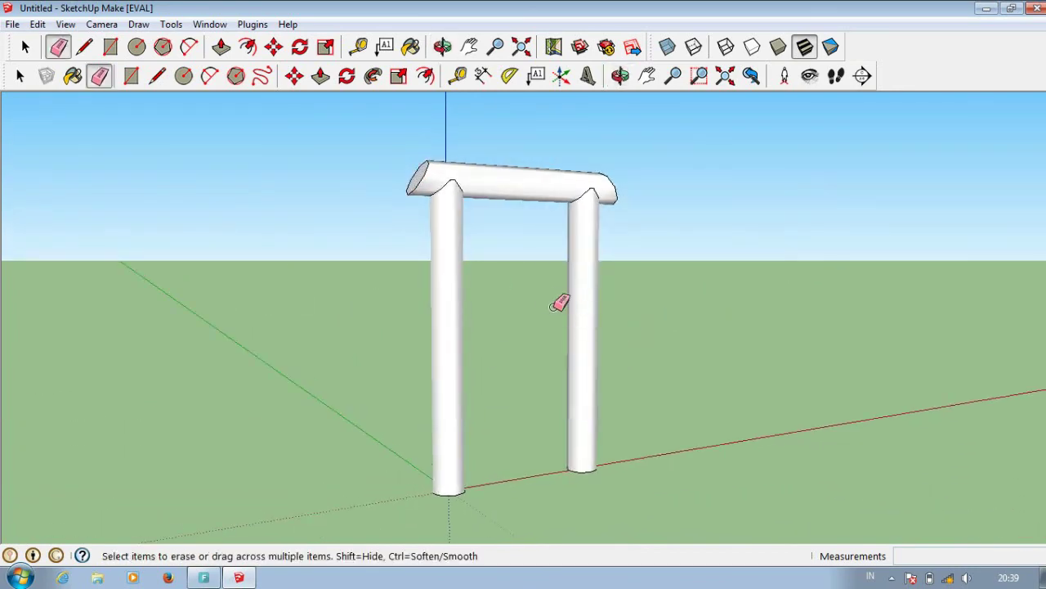